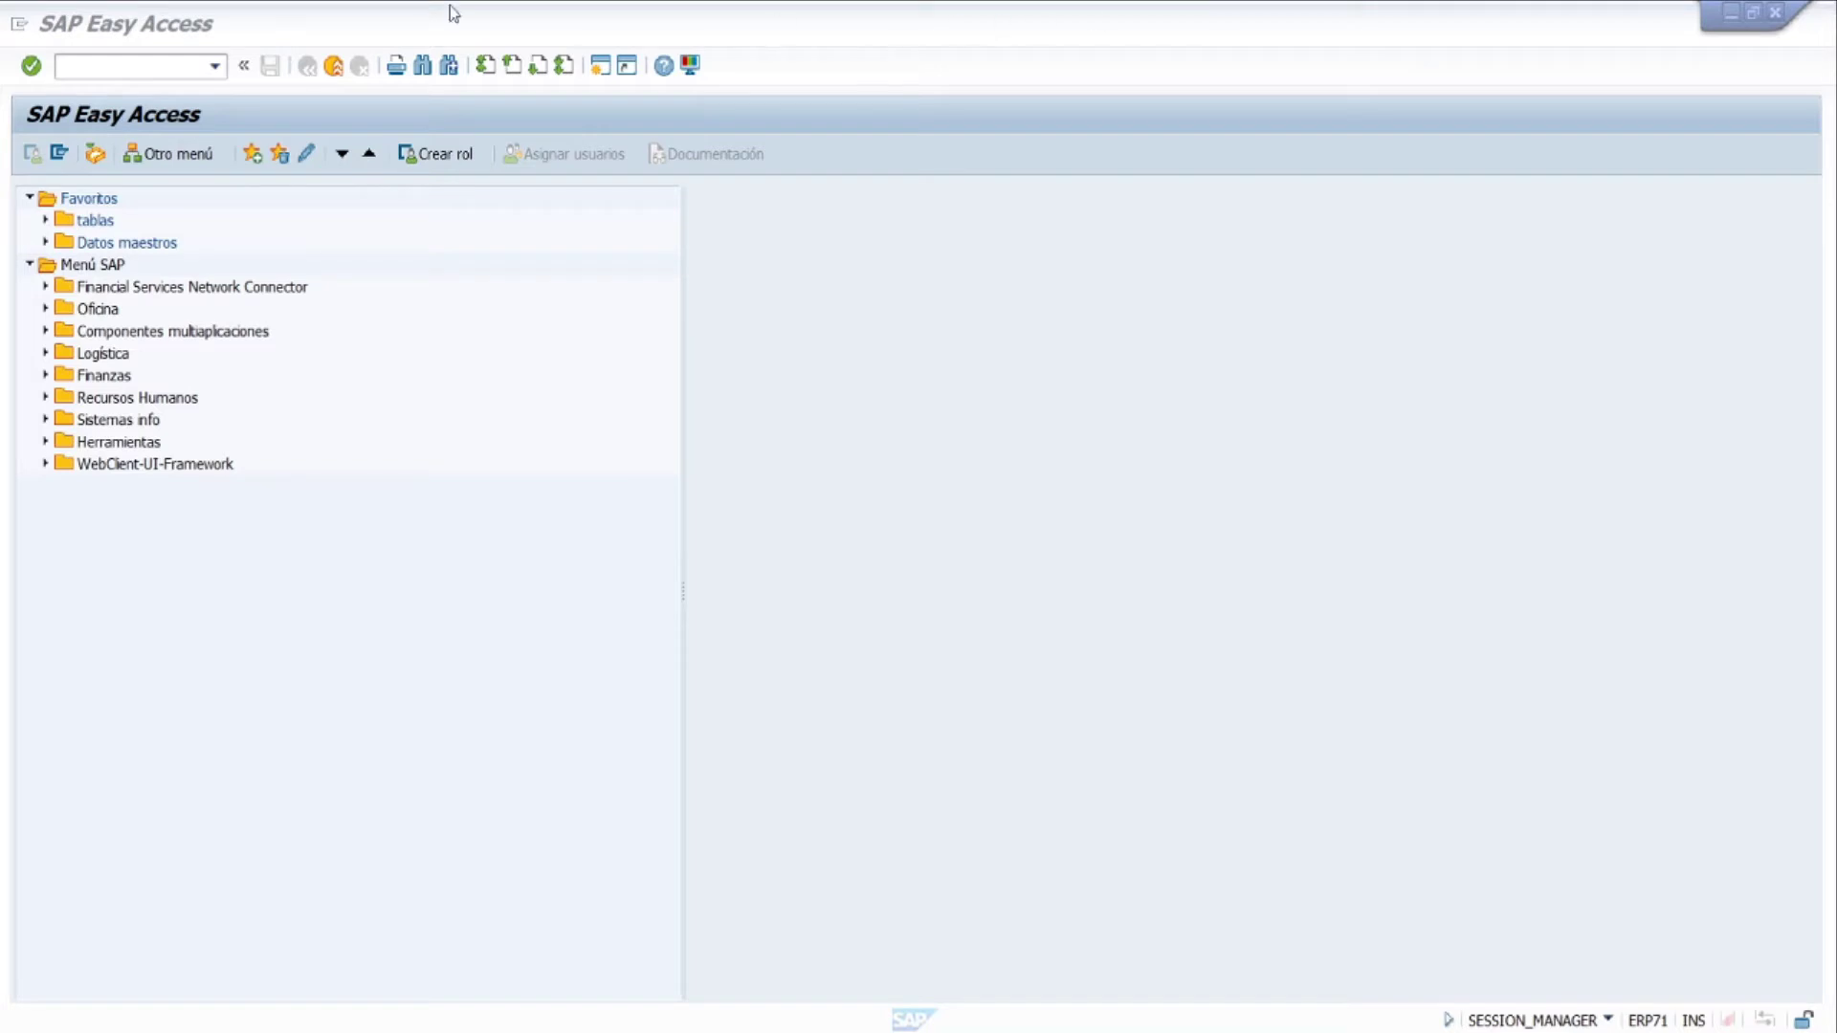
Run transaction SPRO and open the SAP reference IMG.
{"action": "left_click", "coordinate": [146, 69]}
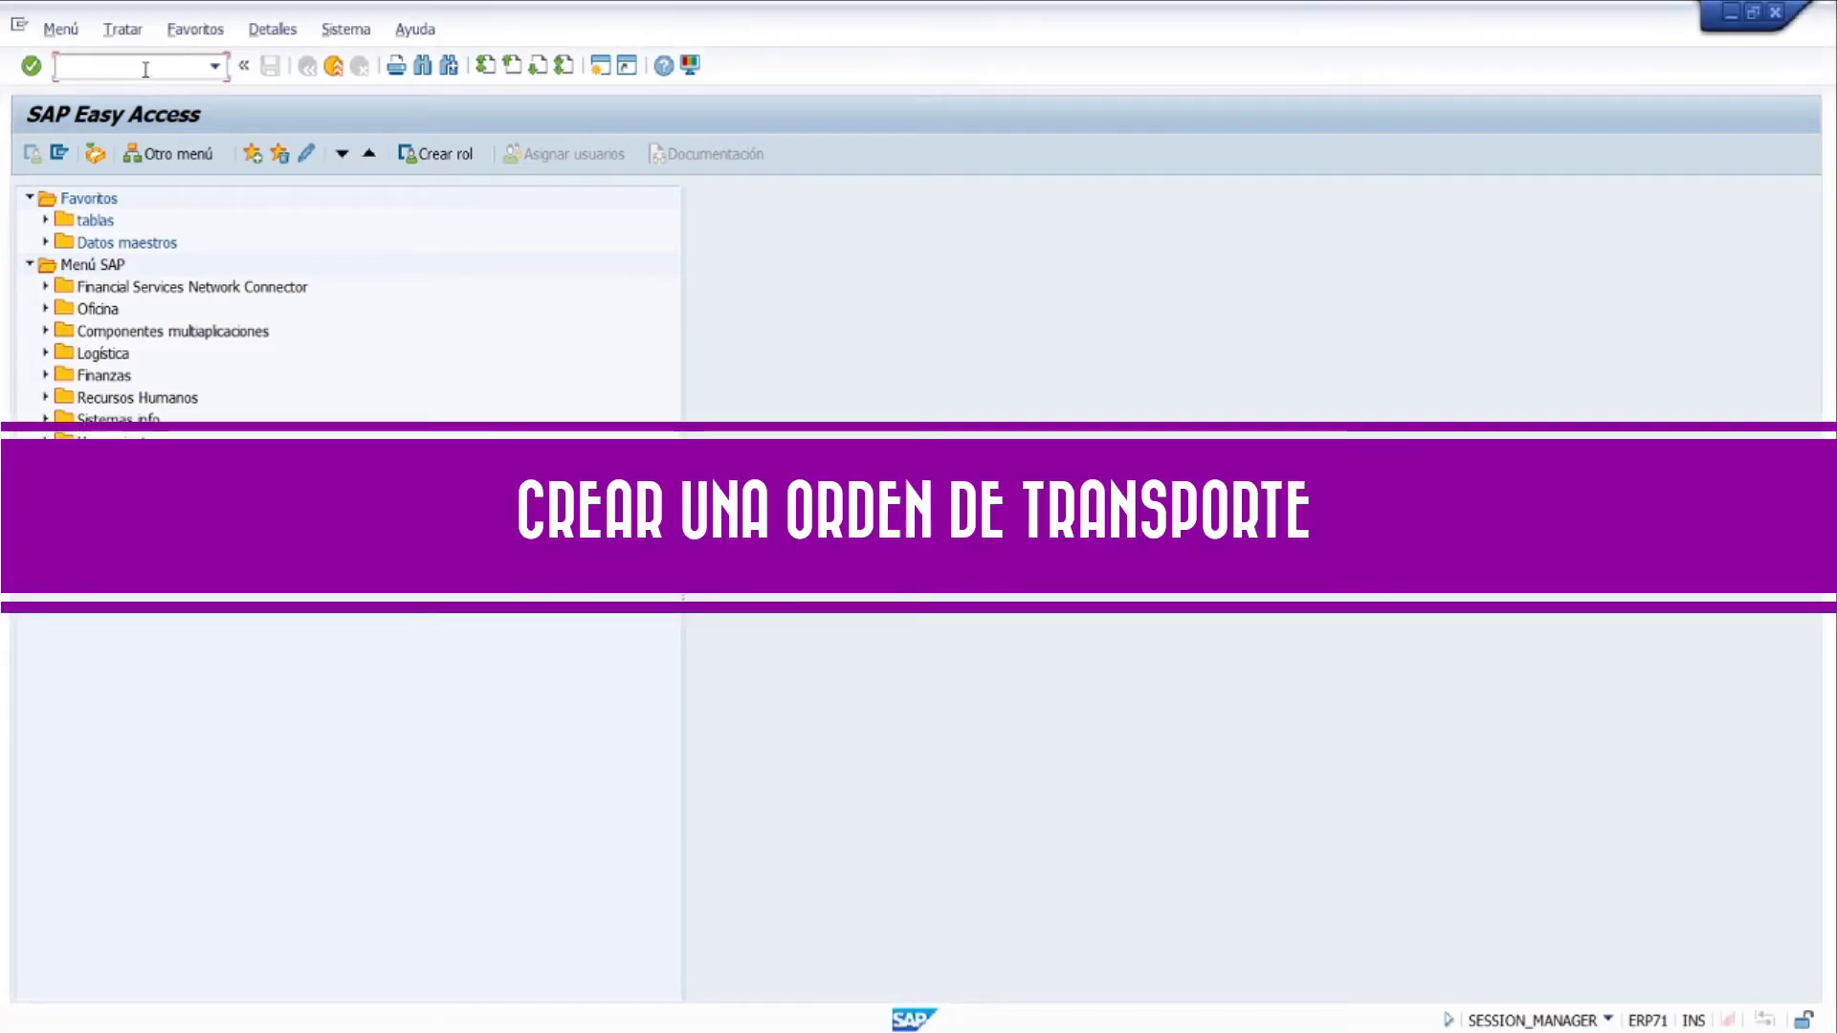
{"action": "type", "text": "spro"}
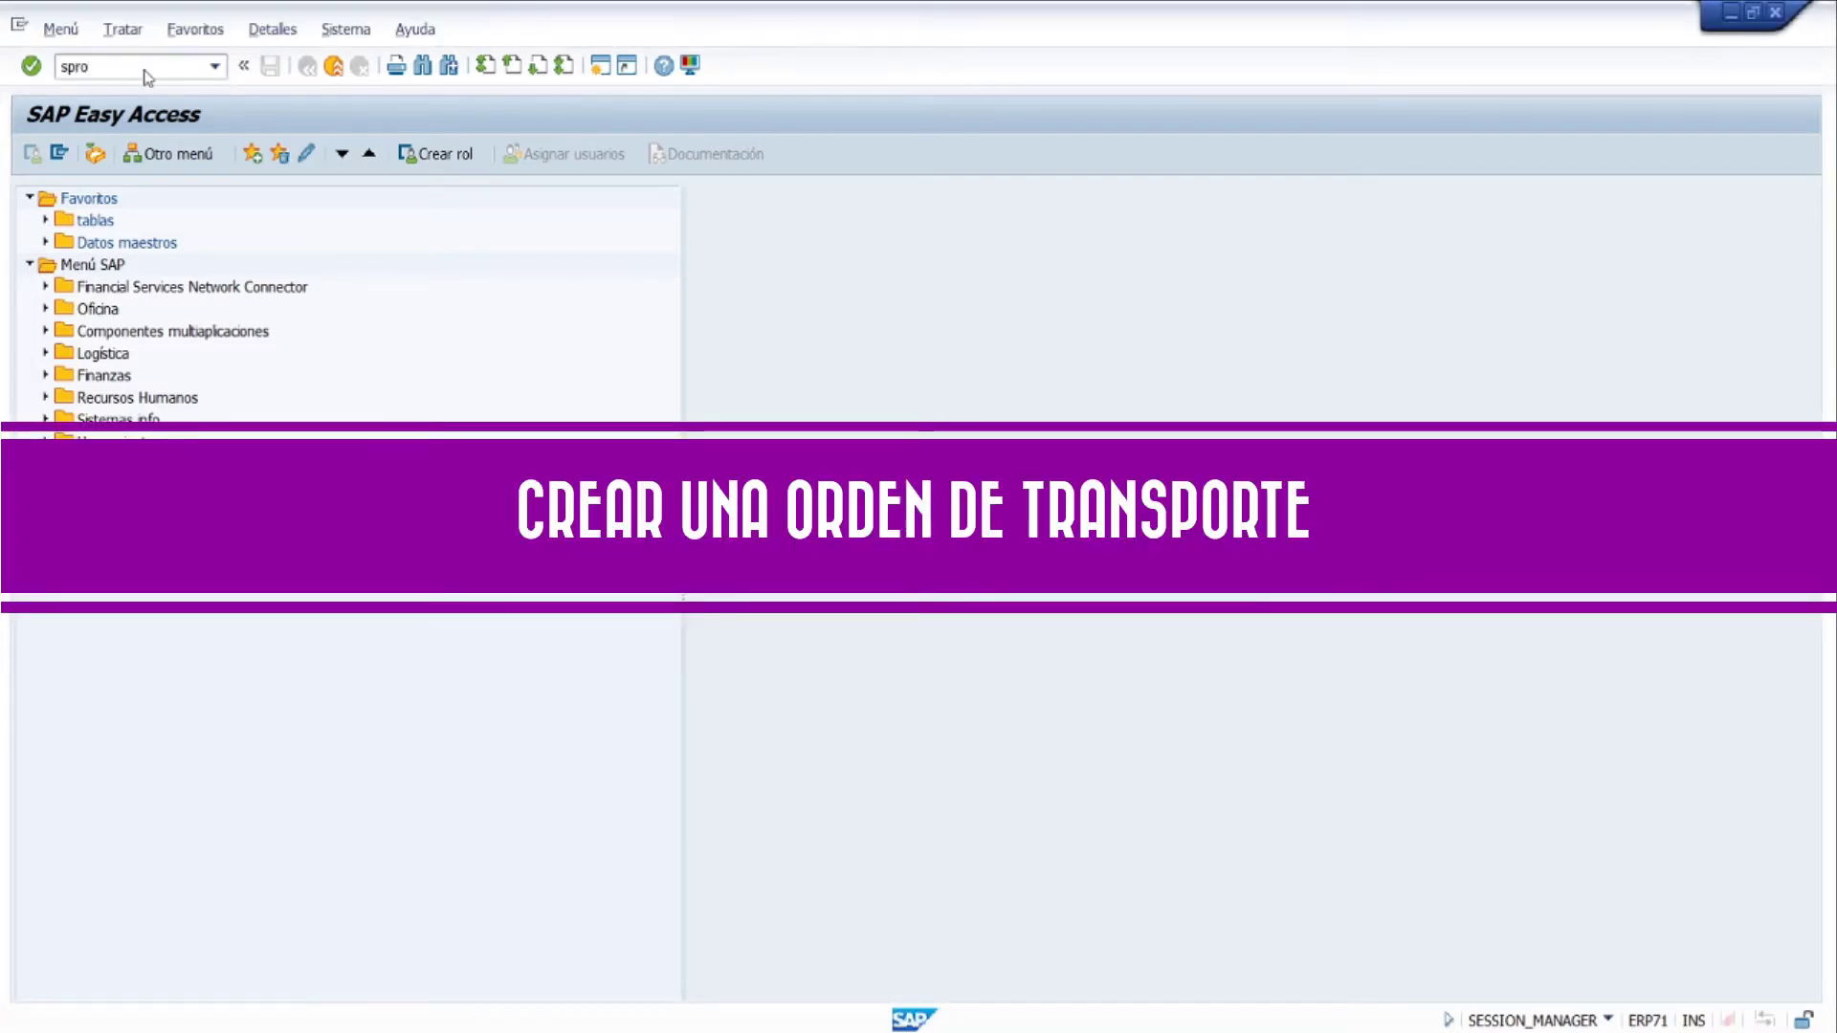
{"action": "key", "text": "Return"}
{"action": "key", "text": "F5"}
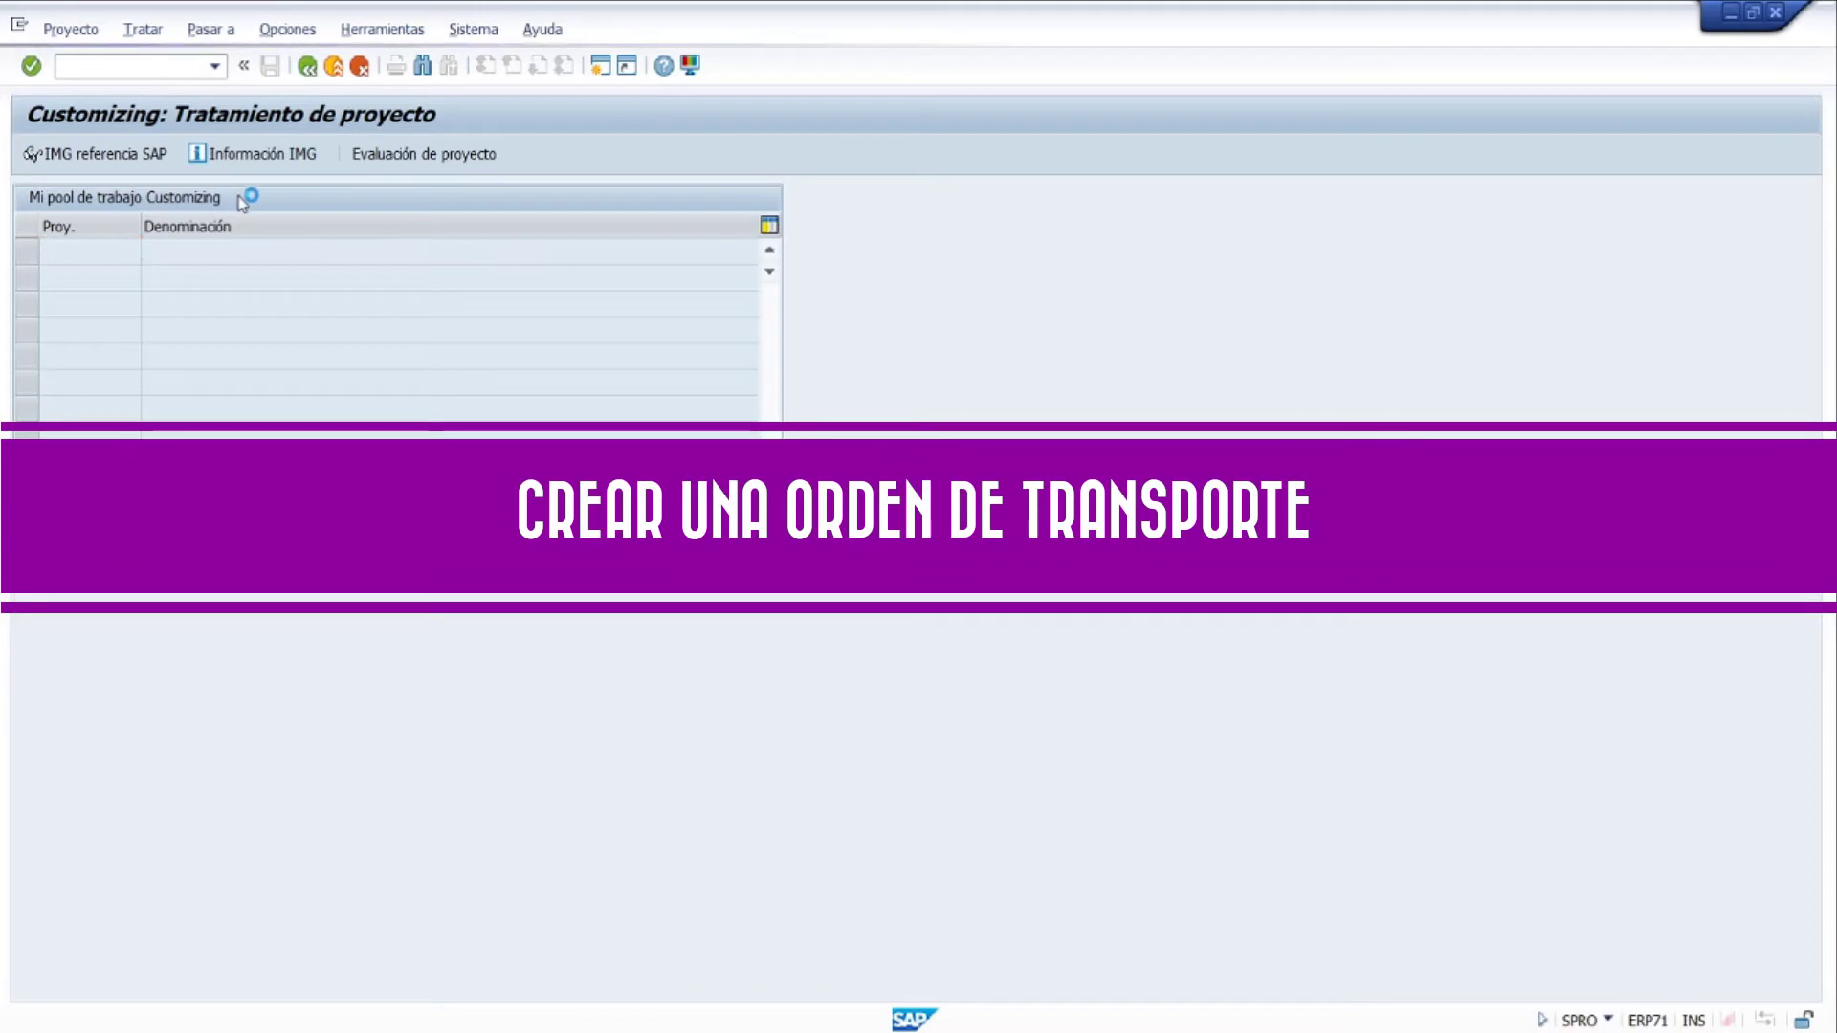
Open the activity Tratar datos de sociedad under Estructura de la empresa, Definición, Gestión financiera.
{"action": "left_click", "coordinate": [44, 442]}
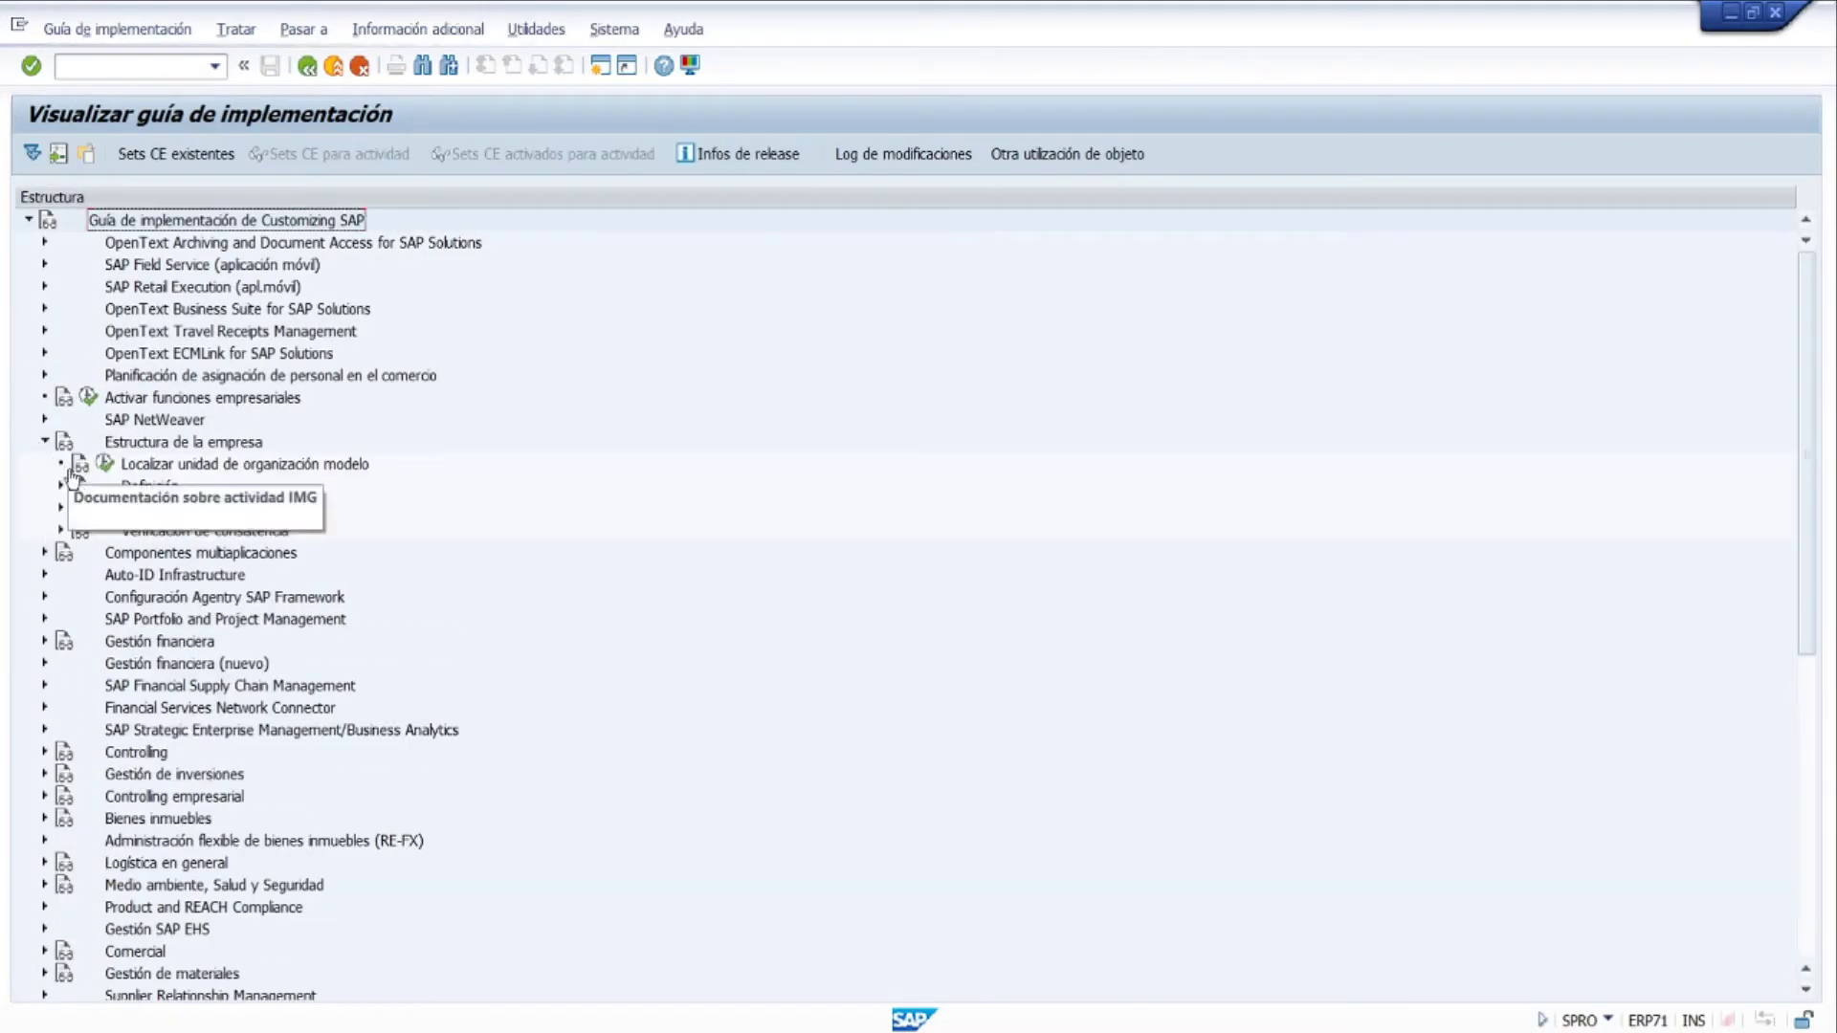
{"action": "left_click", "coordinate": [62, 485]}
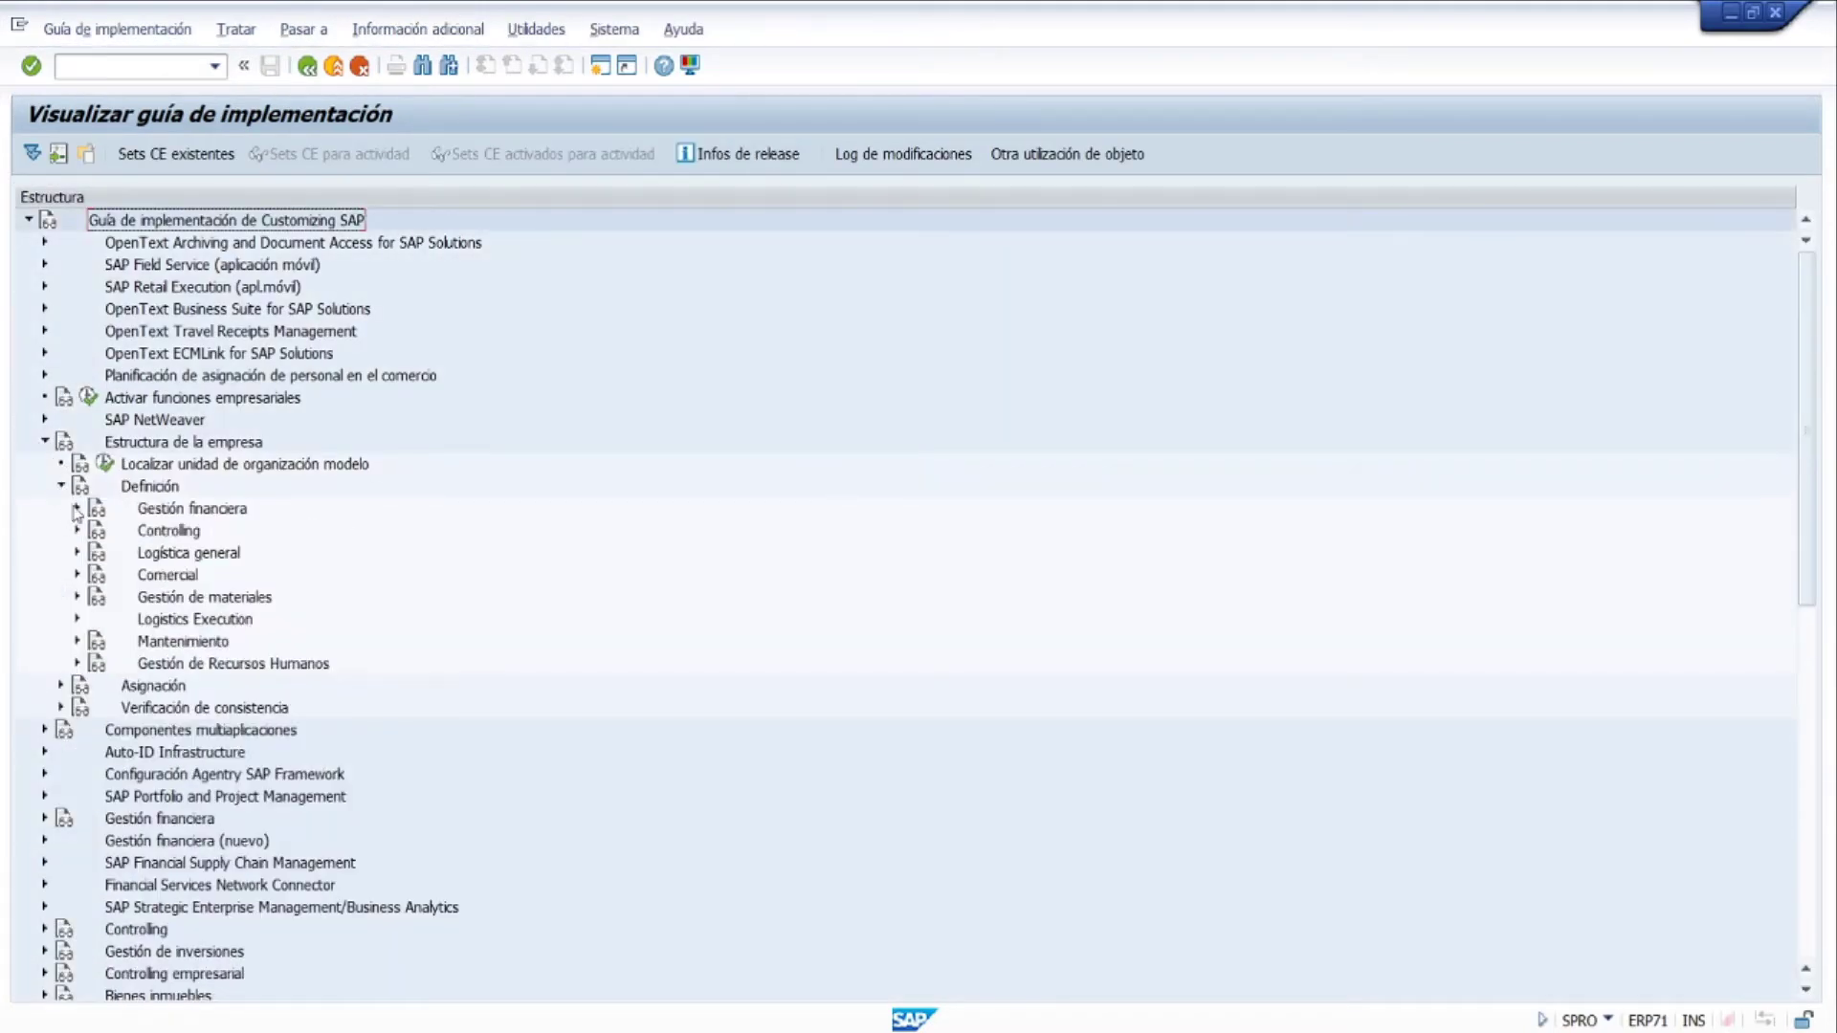
{"action": "left_click", "coordinate": [78, 508]}
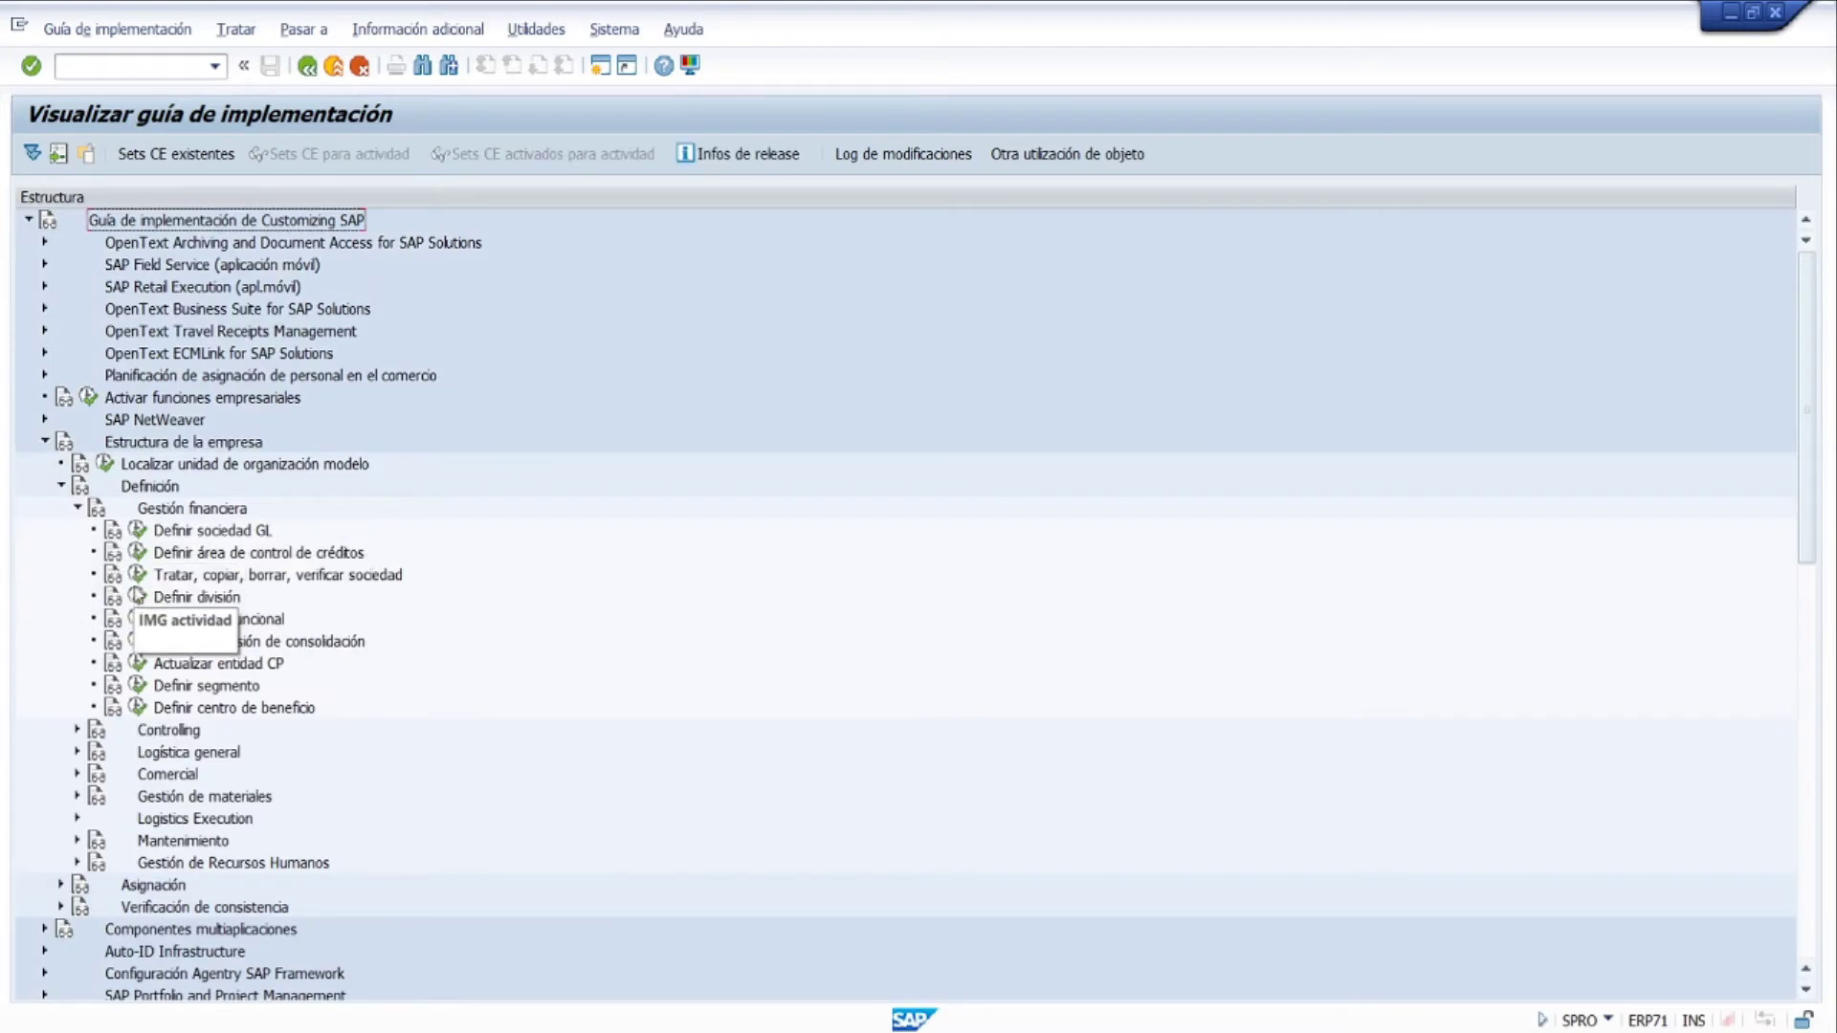
{"action": "left_click", "coordinate": [137, 575]}
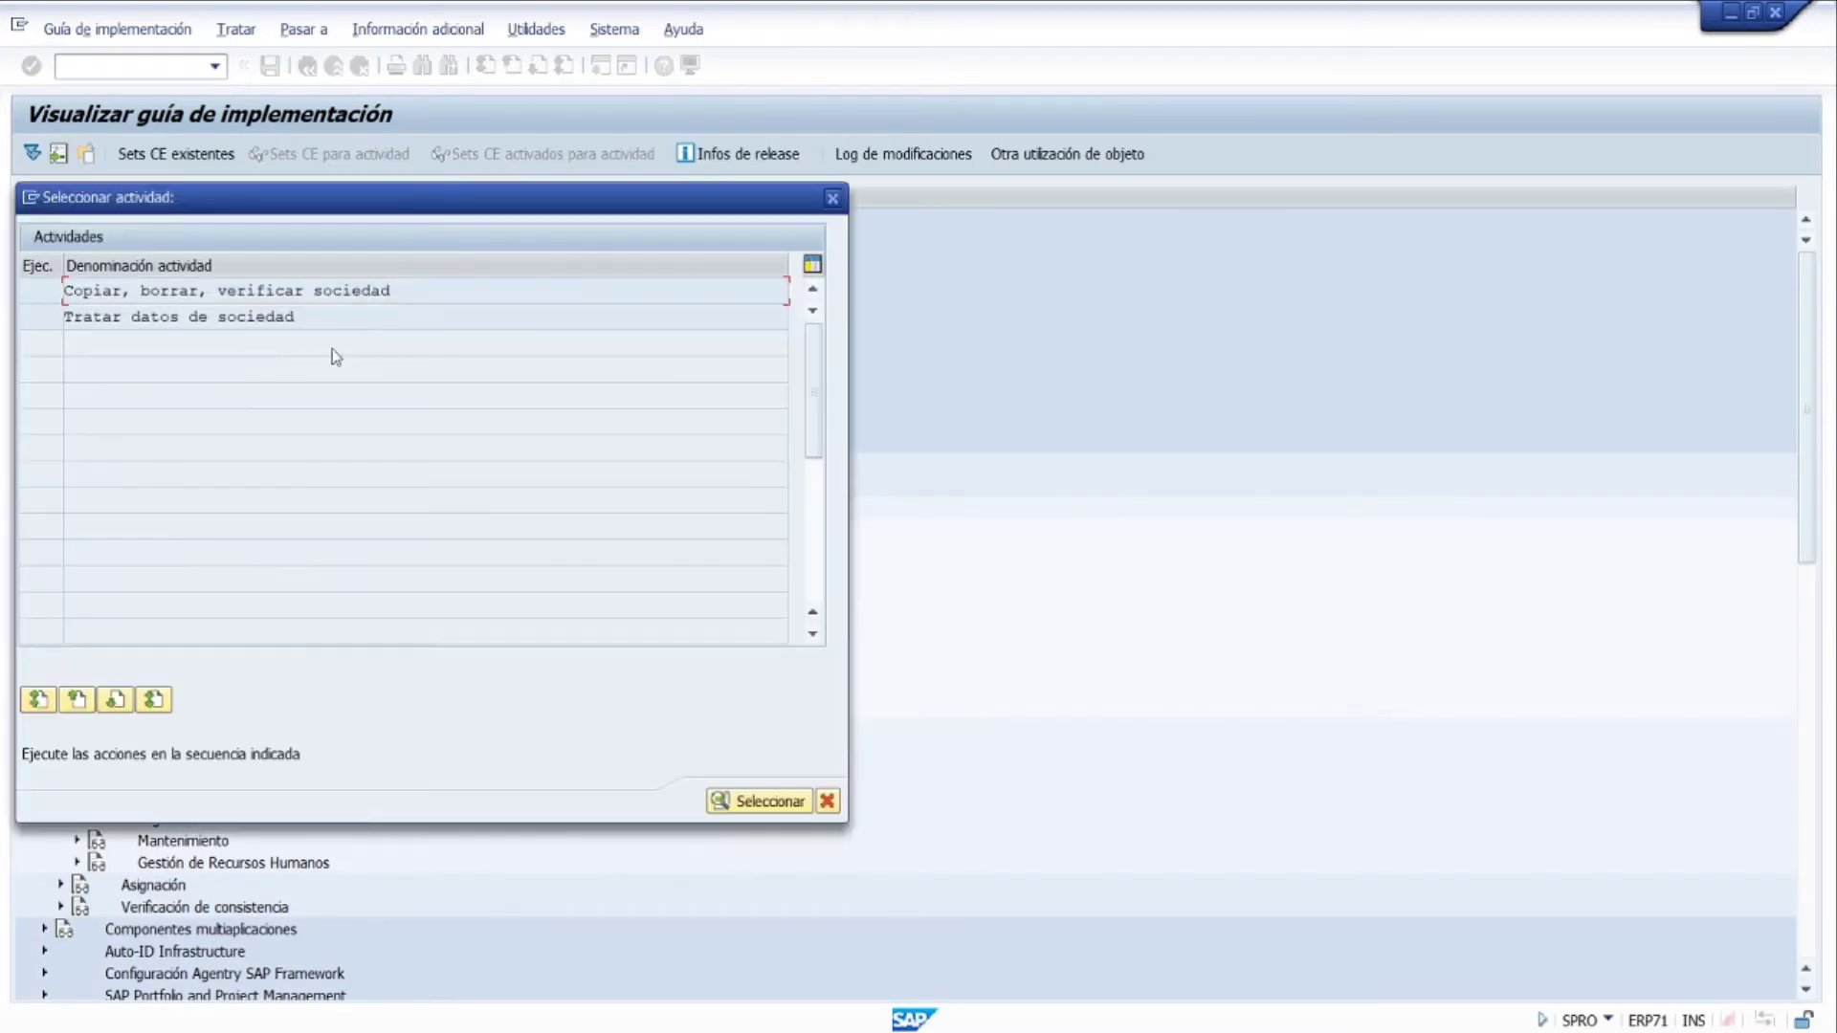
{"action": "double_click", "coordinate": [313, 320]}
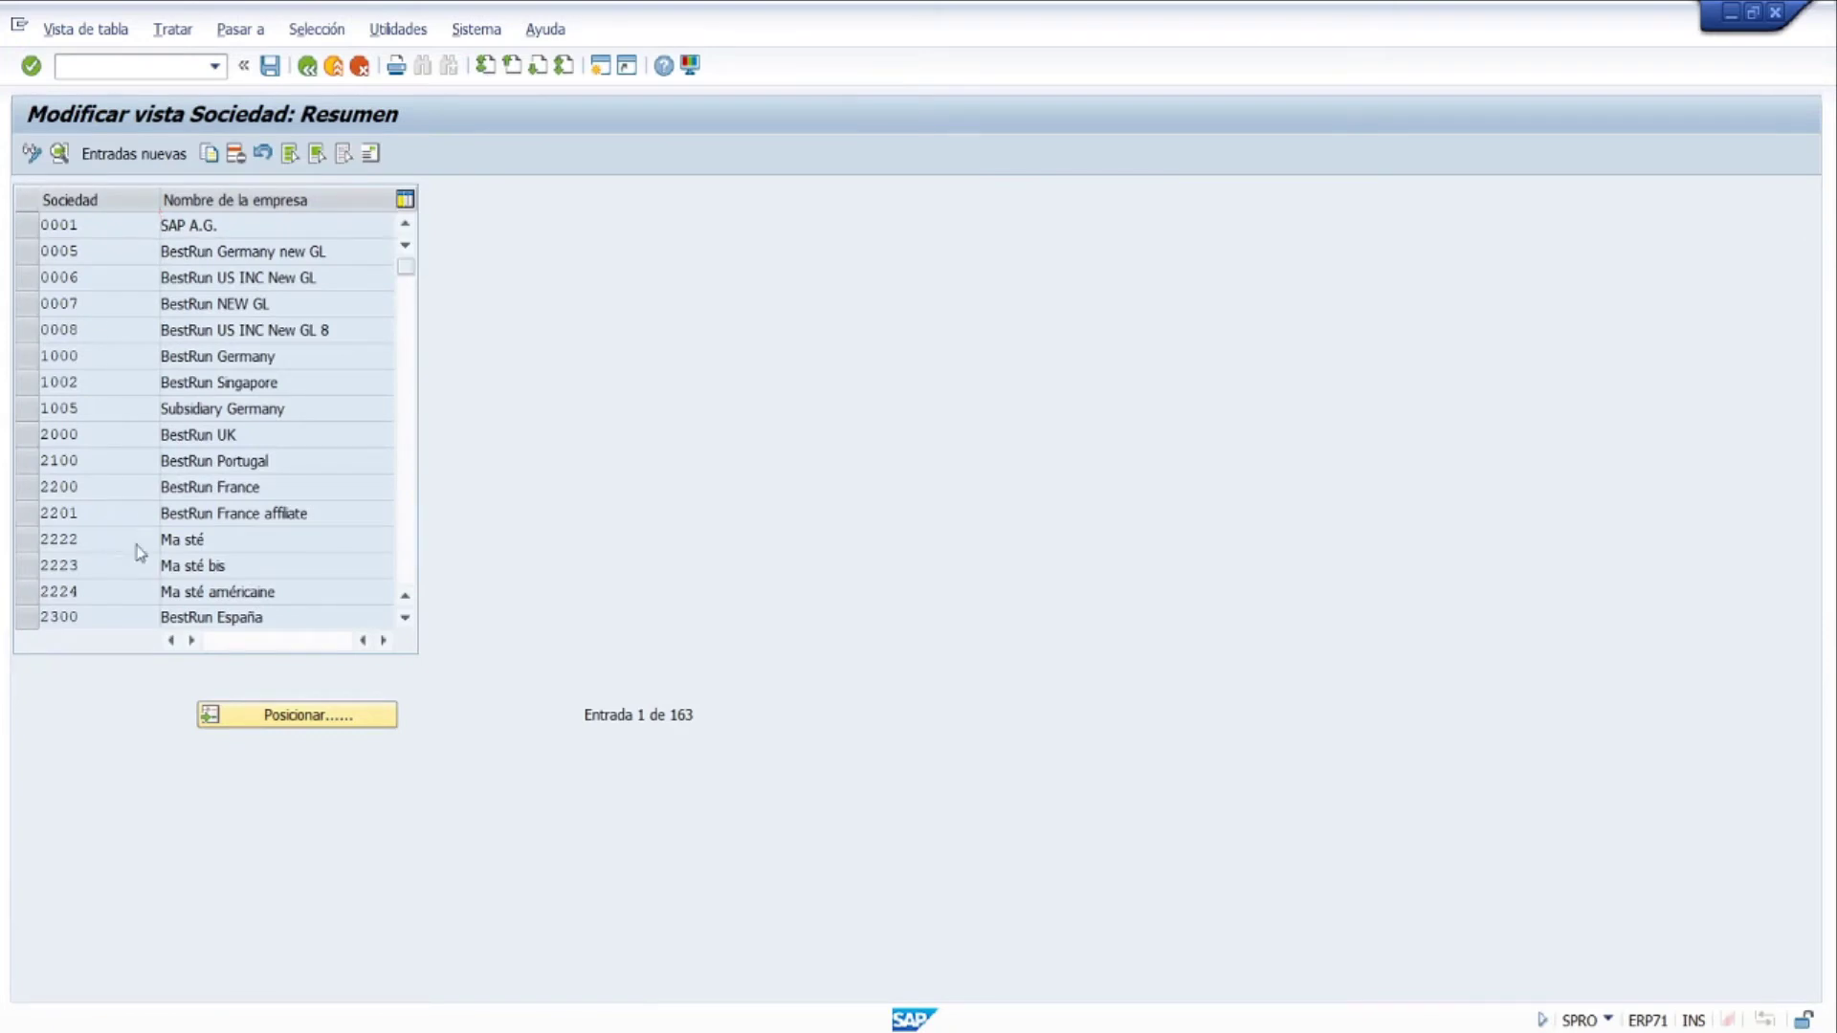
Locate company code COIT, change its company name to "Consultoria IT - Test" and save the entry.
{"action": "scroll", "coordinate": [135, 544], "scroll_direction": "down", "scroll_amount": 6}
{"action": "left_click", "coordinate": [238, 712]}
{"action": "type", "text": "COIT"}
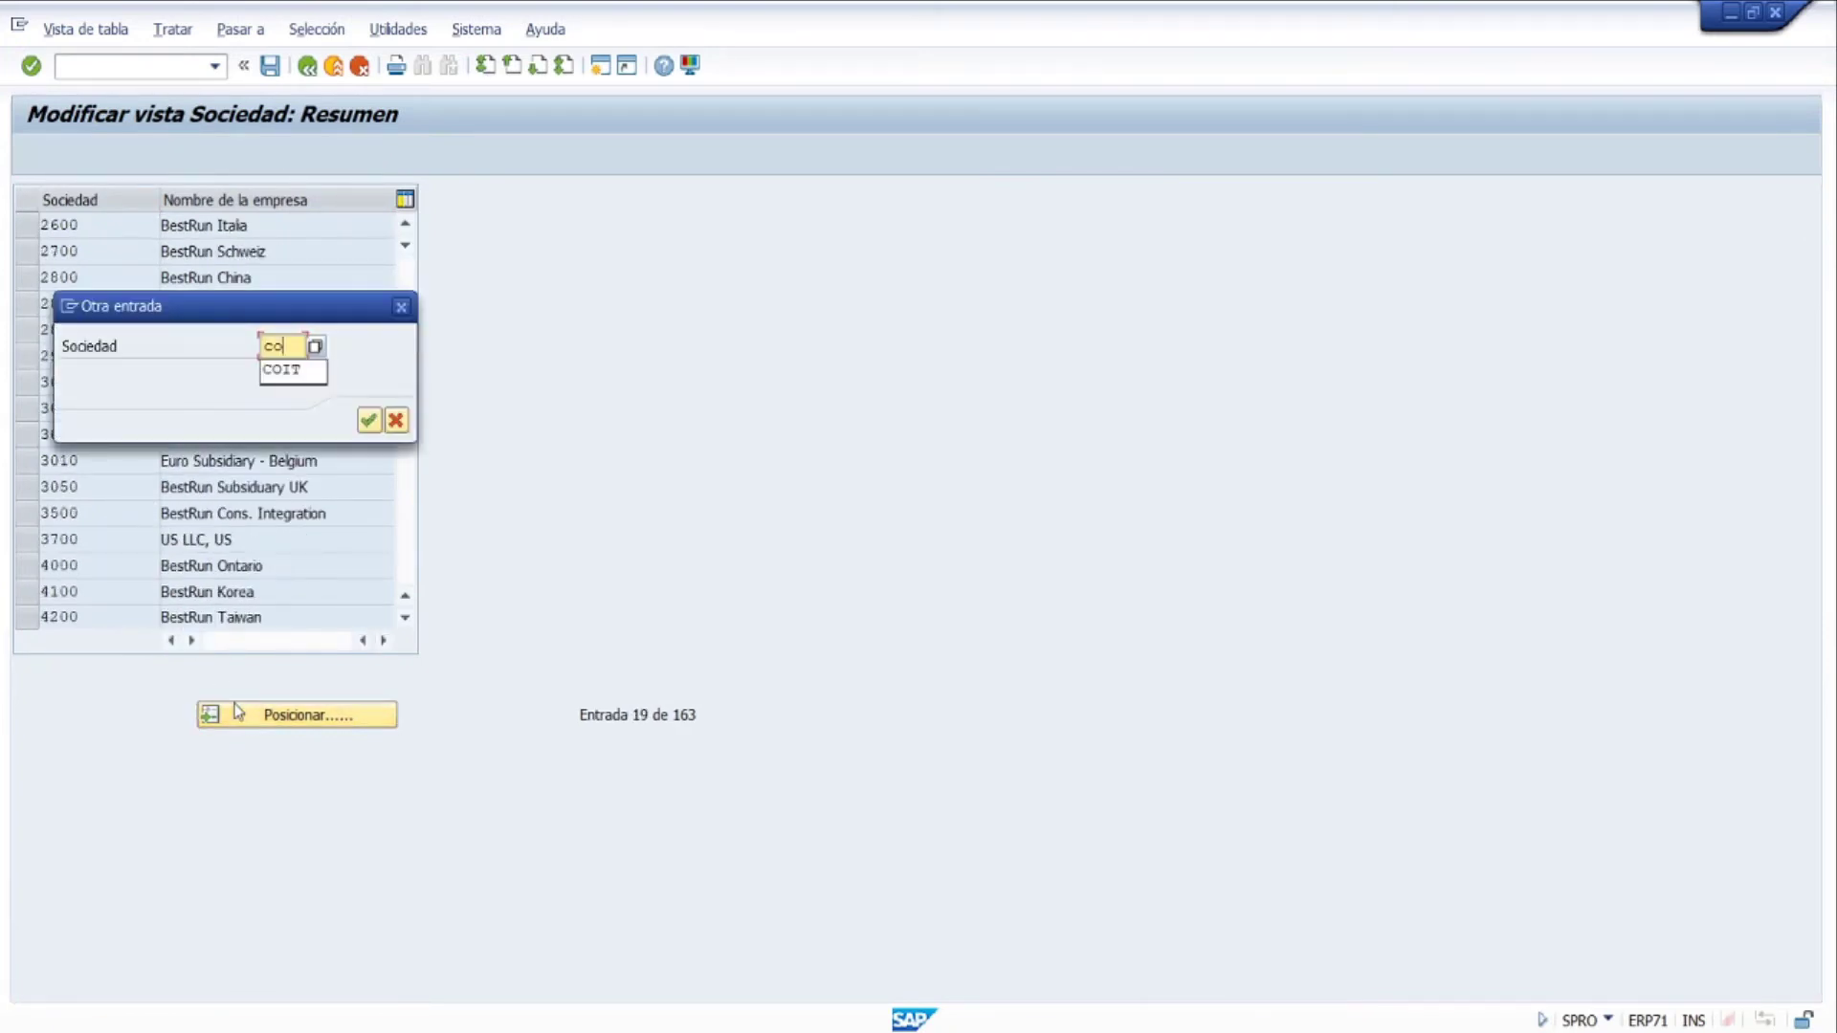
{"action": "key", "text": "Return"}
{"action": "double_click", "coordinate": [142, 231]}
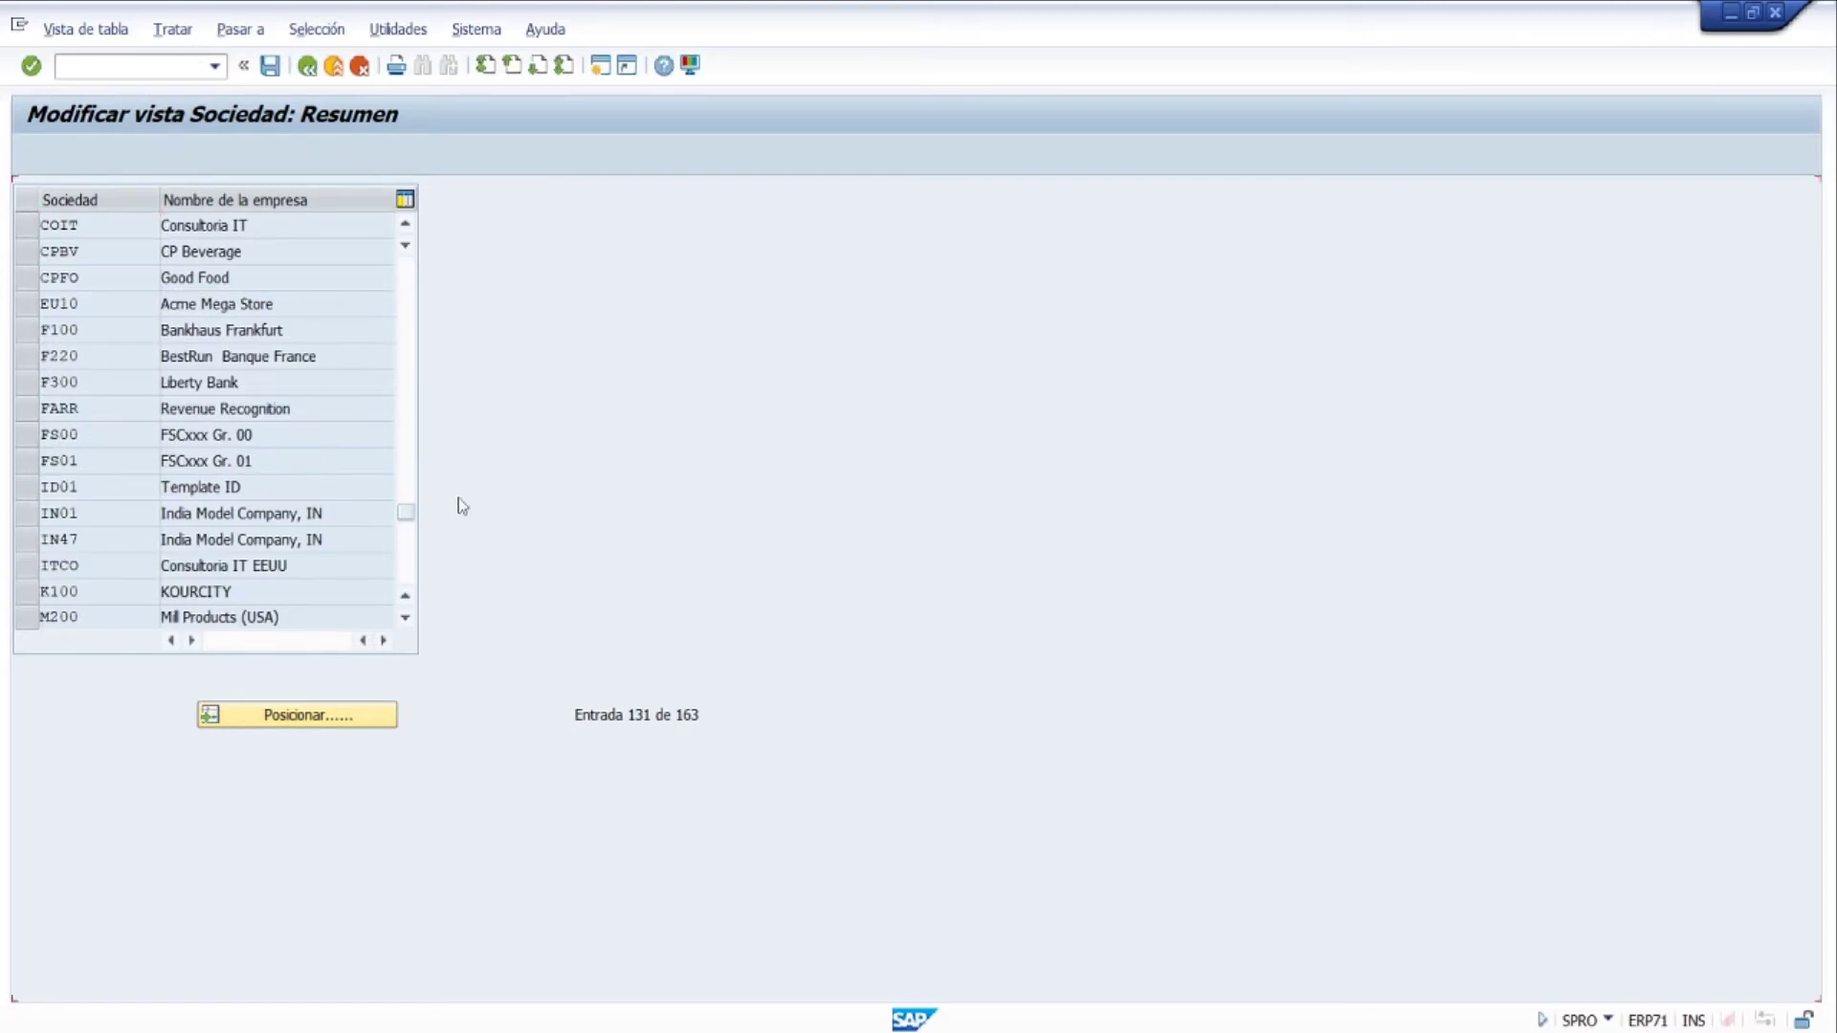
{"action": "type", "text": "- Test"}
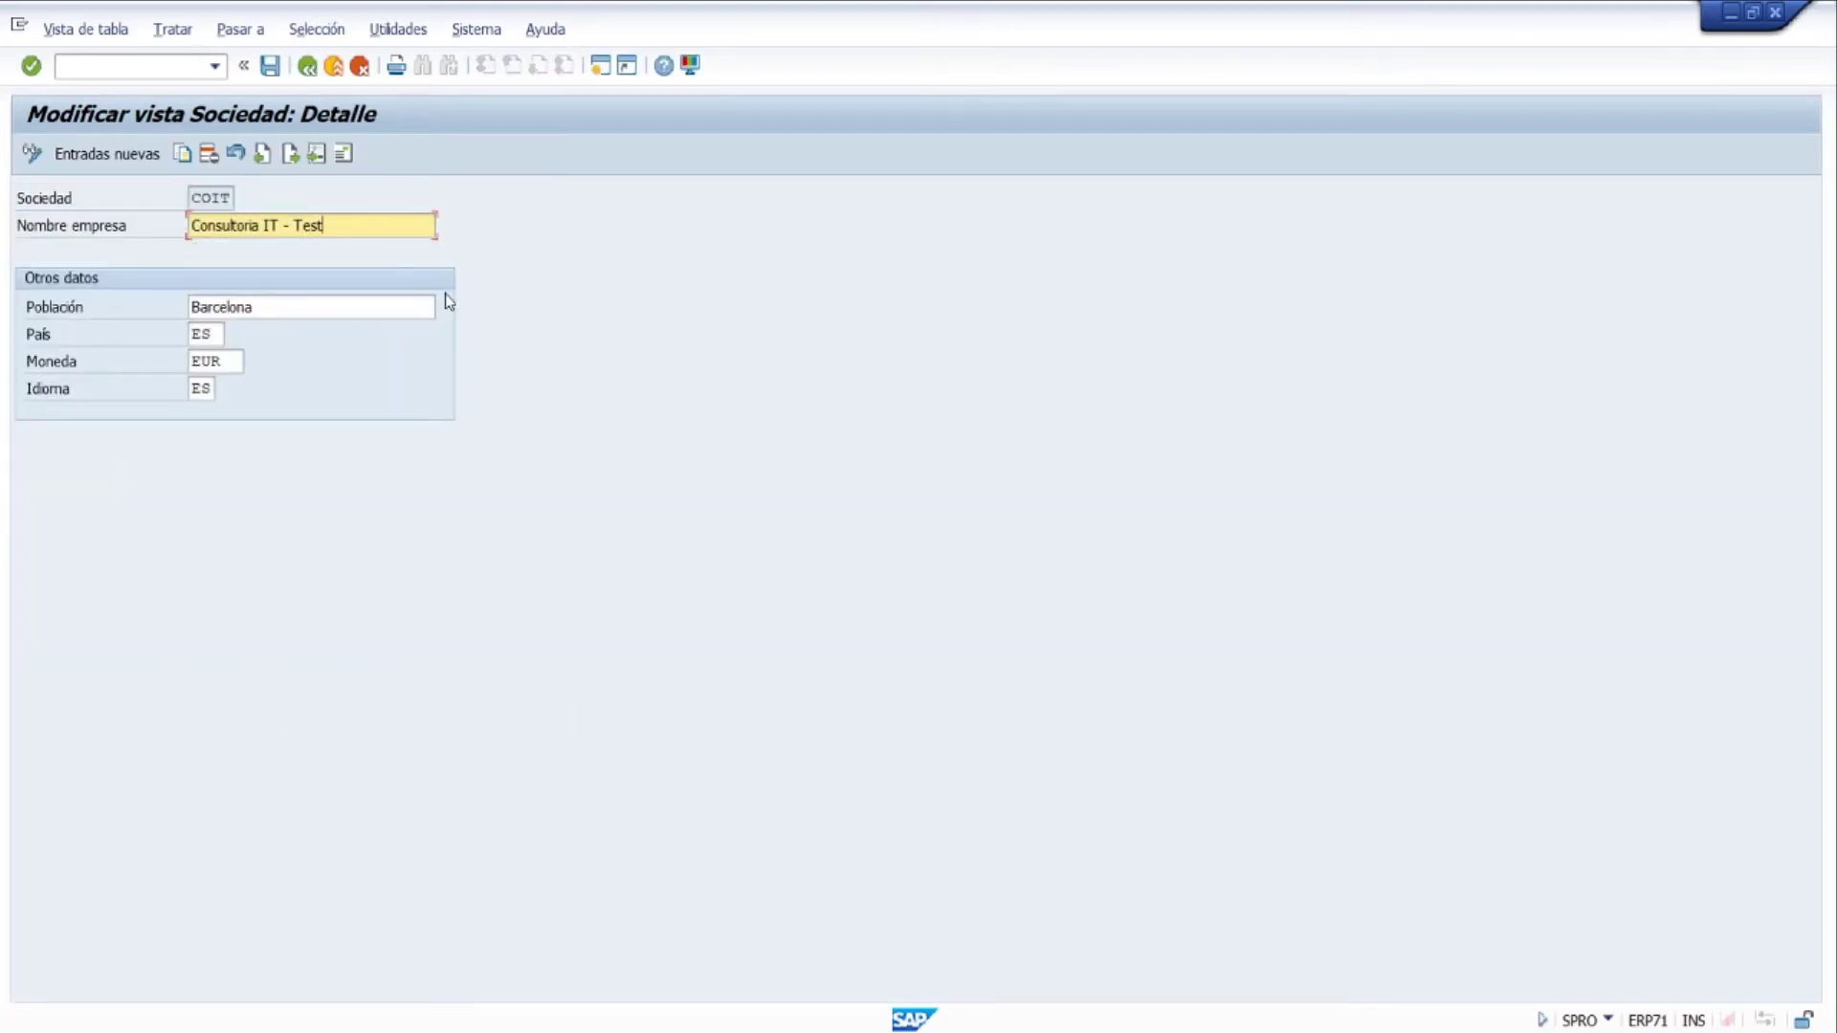
{"action": "left_click", "coordinate": [271, 67]}
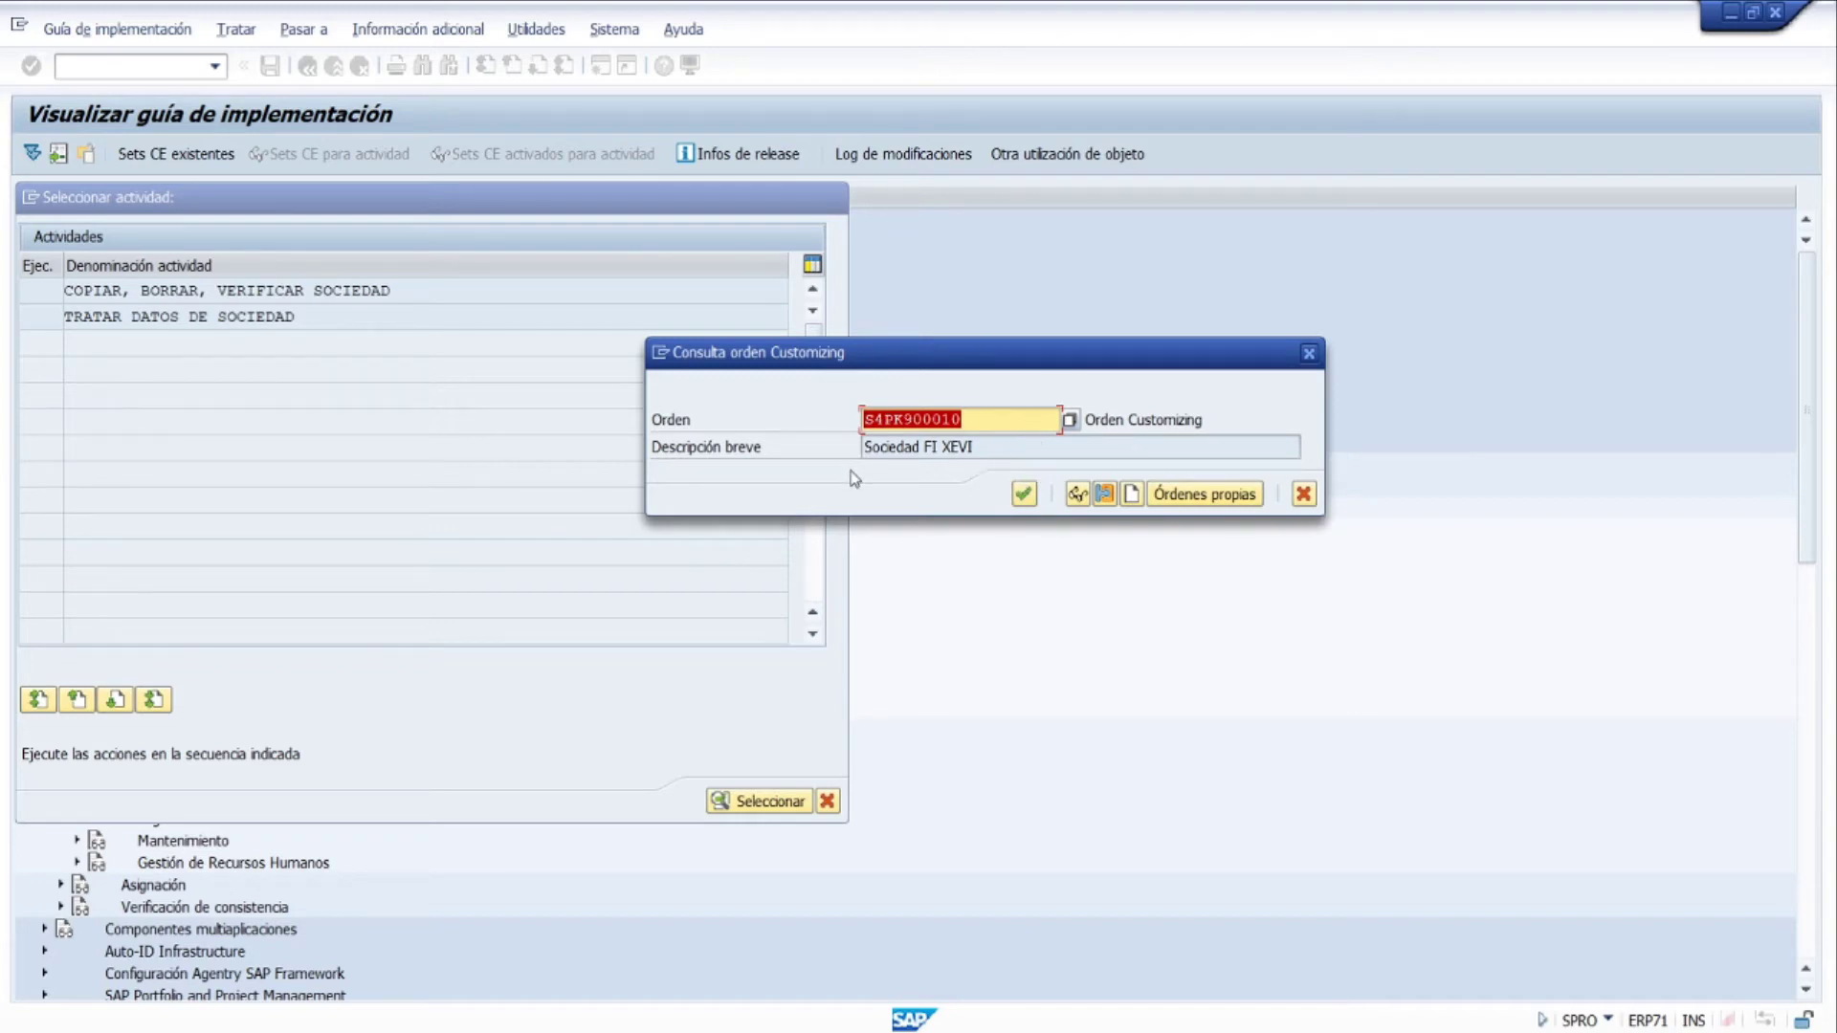
Start a new Customizing request with the short description "test ordenes de transporte".
{"action": "left_click", "coordinate": [1135, 495]}
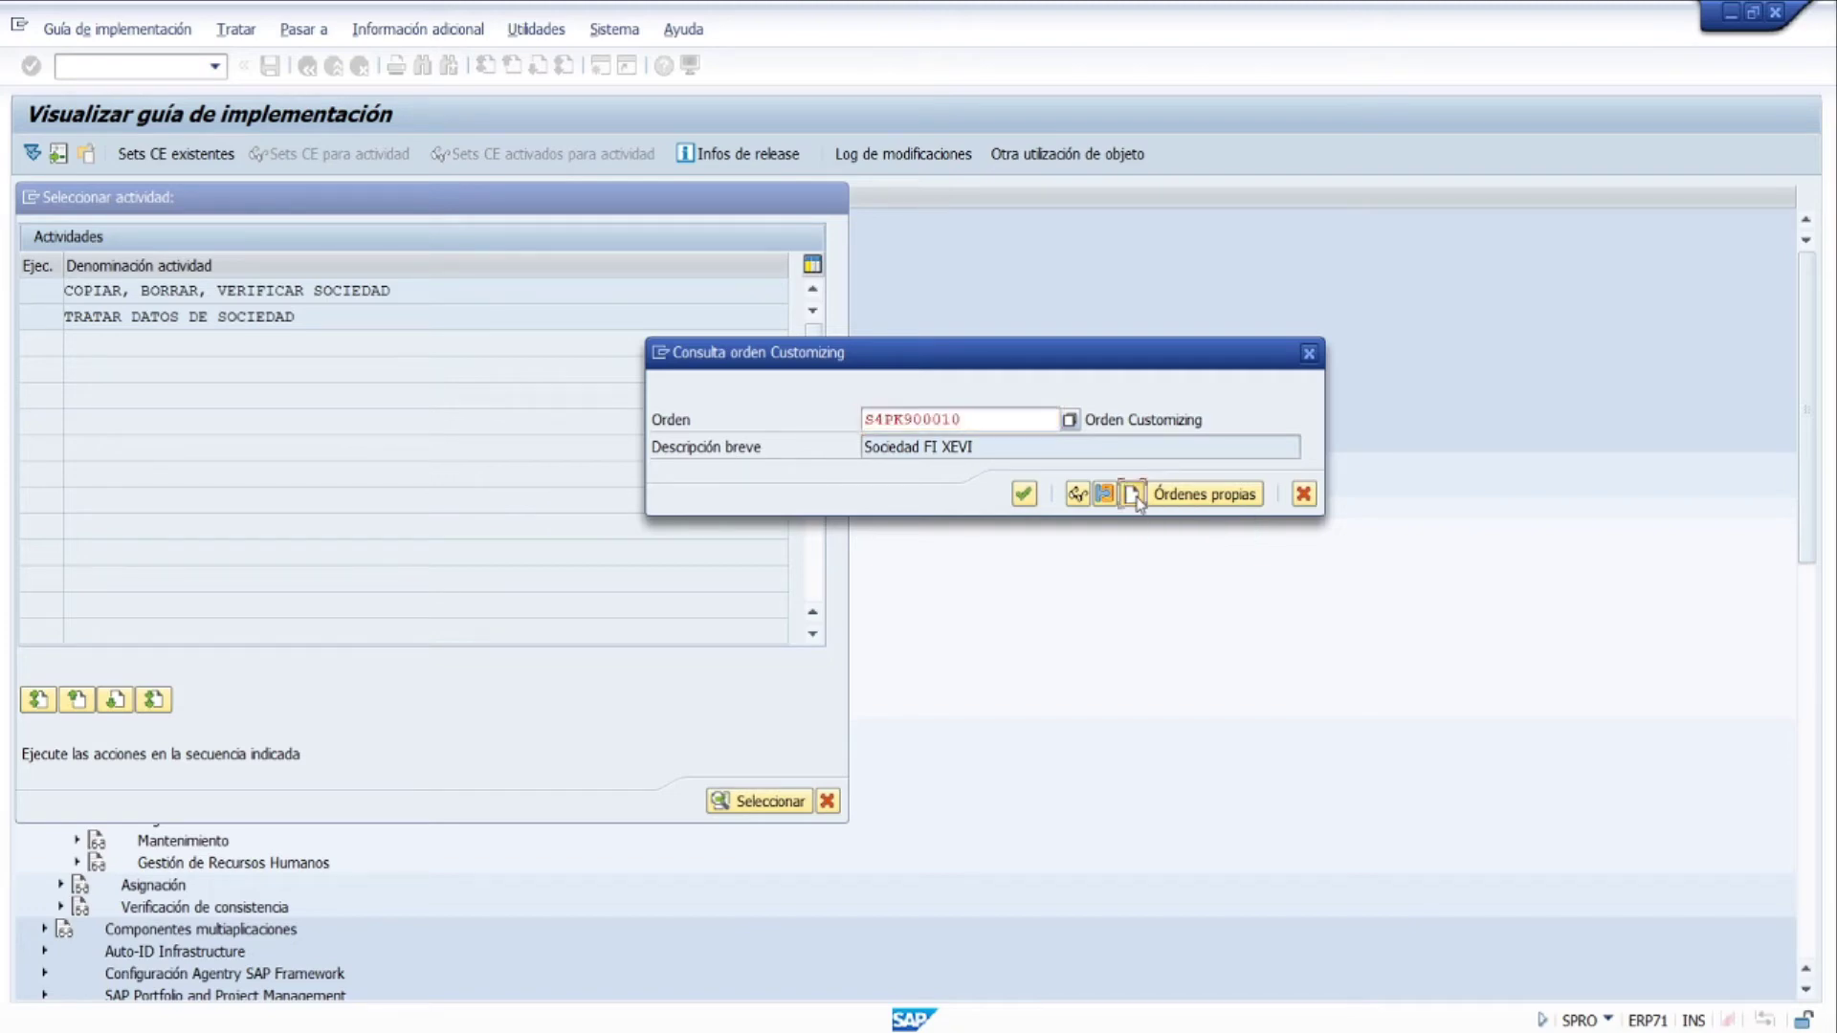
{"action": "left_click_drag", "start_coordinate": [633, 285], "coordinate": [1094, 317]}
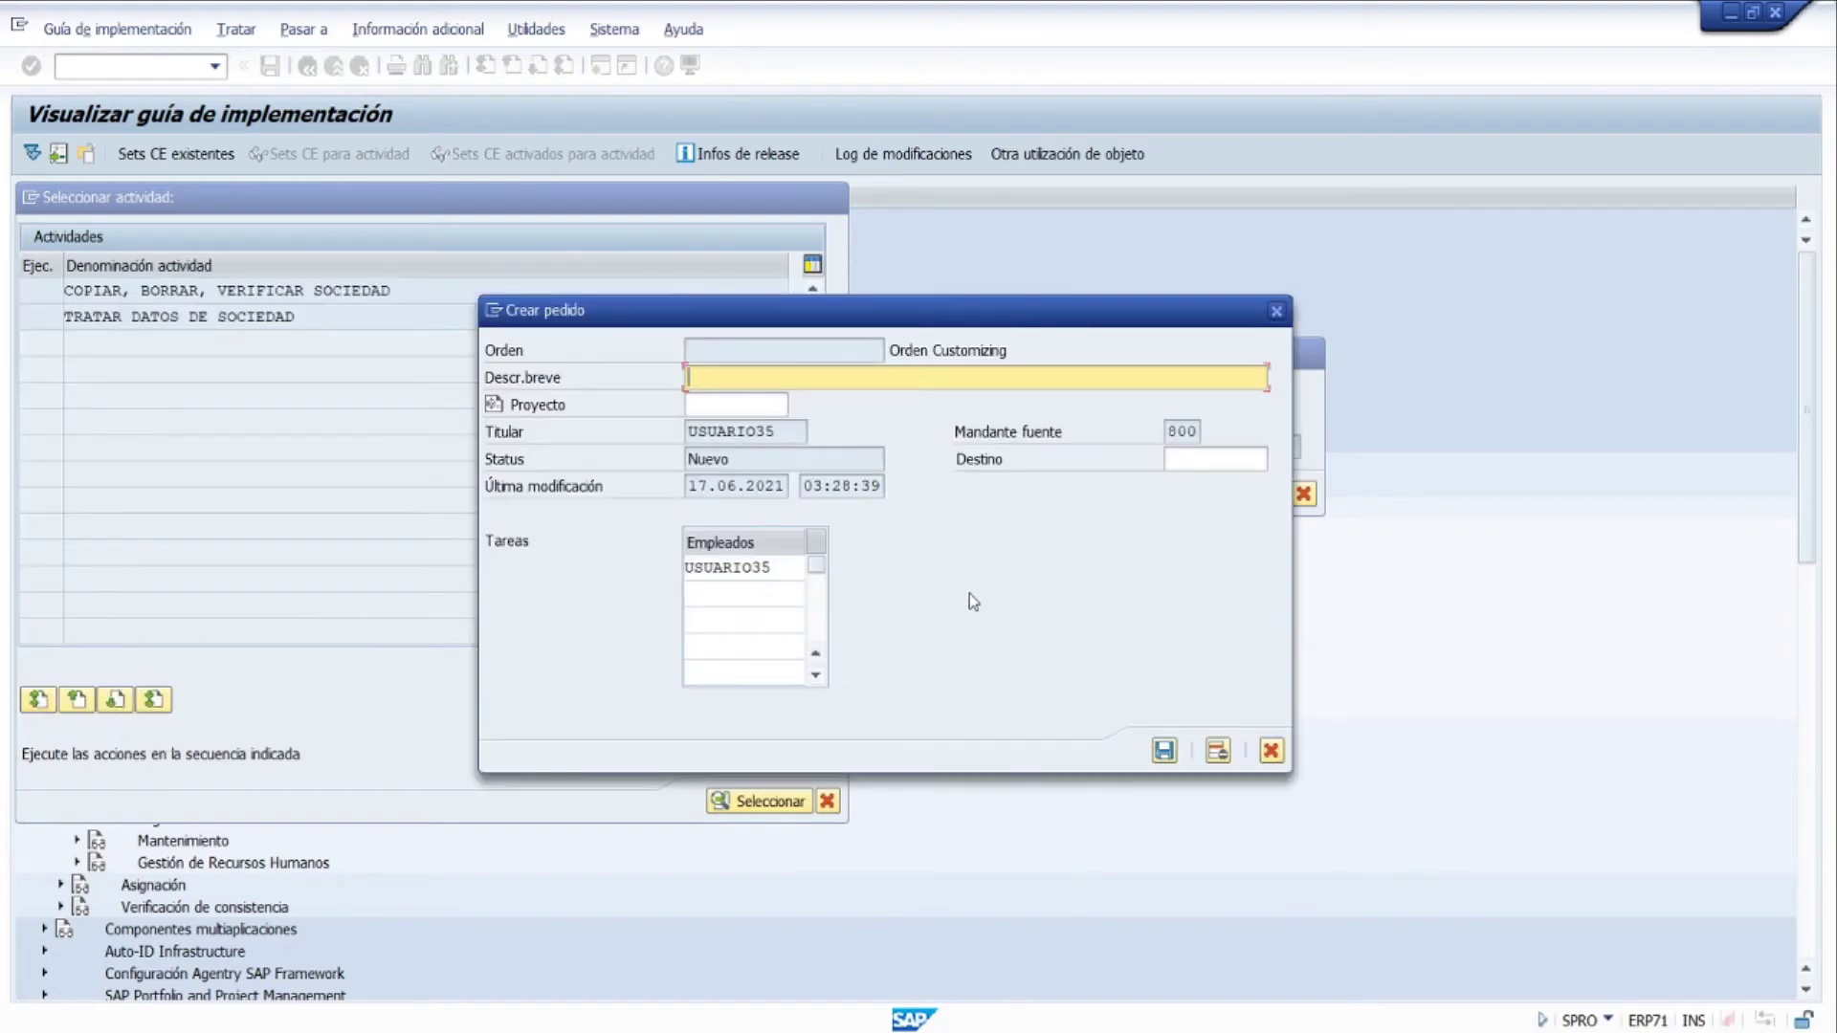
{"action": "type", "text": "test ordenes de transporte"}
{"action": "key", "text": "Tab"}
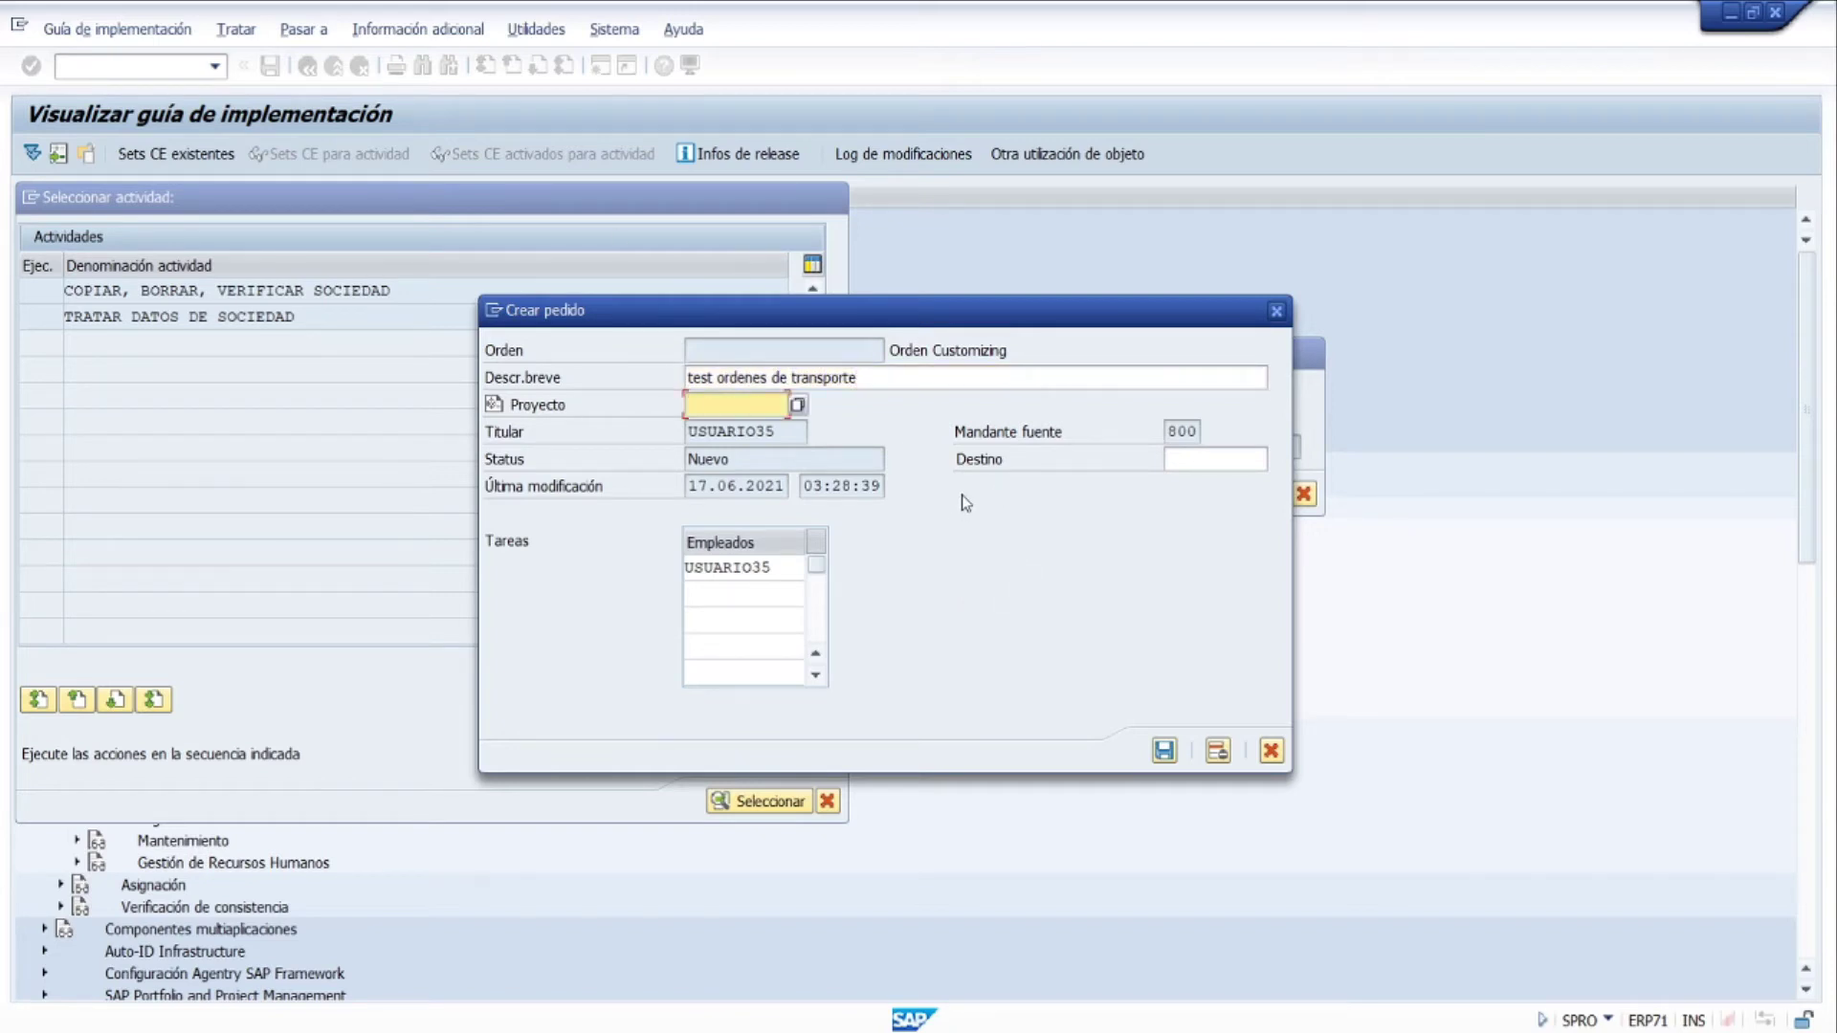
{"action": "left_click", "coordinate": [1165, 459]}
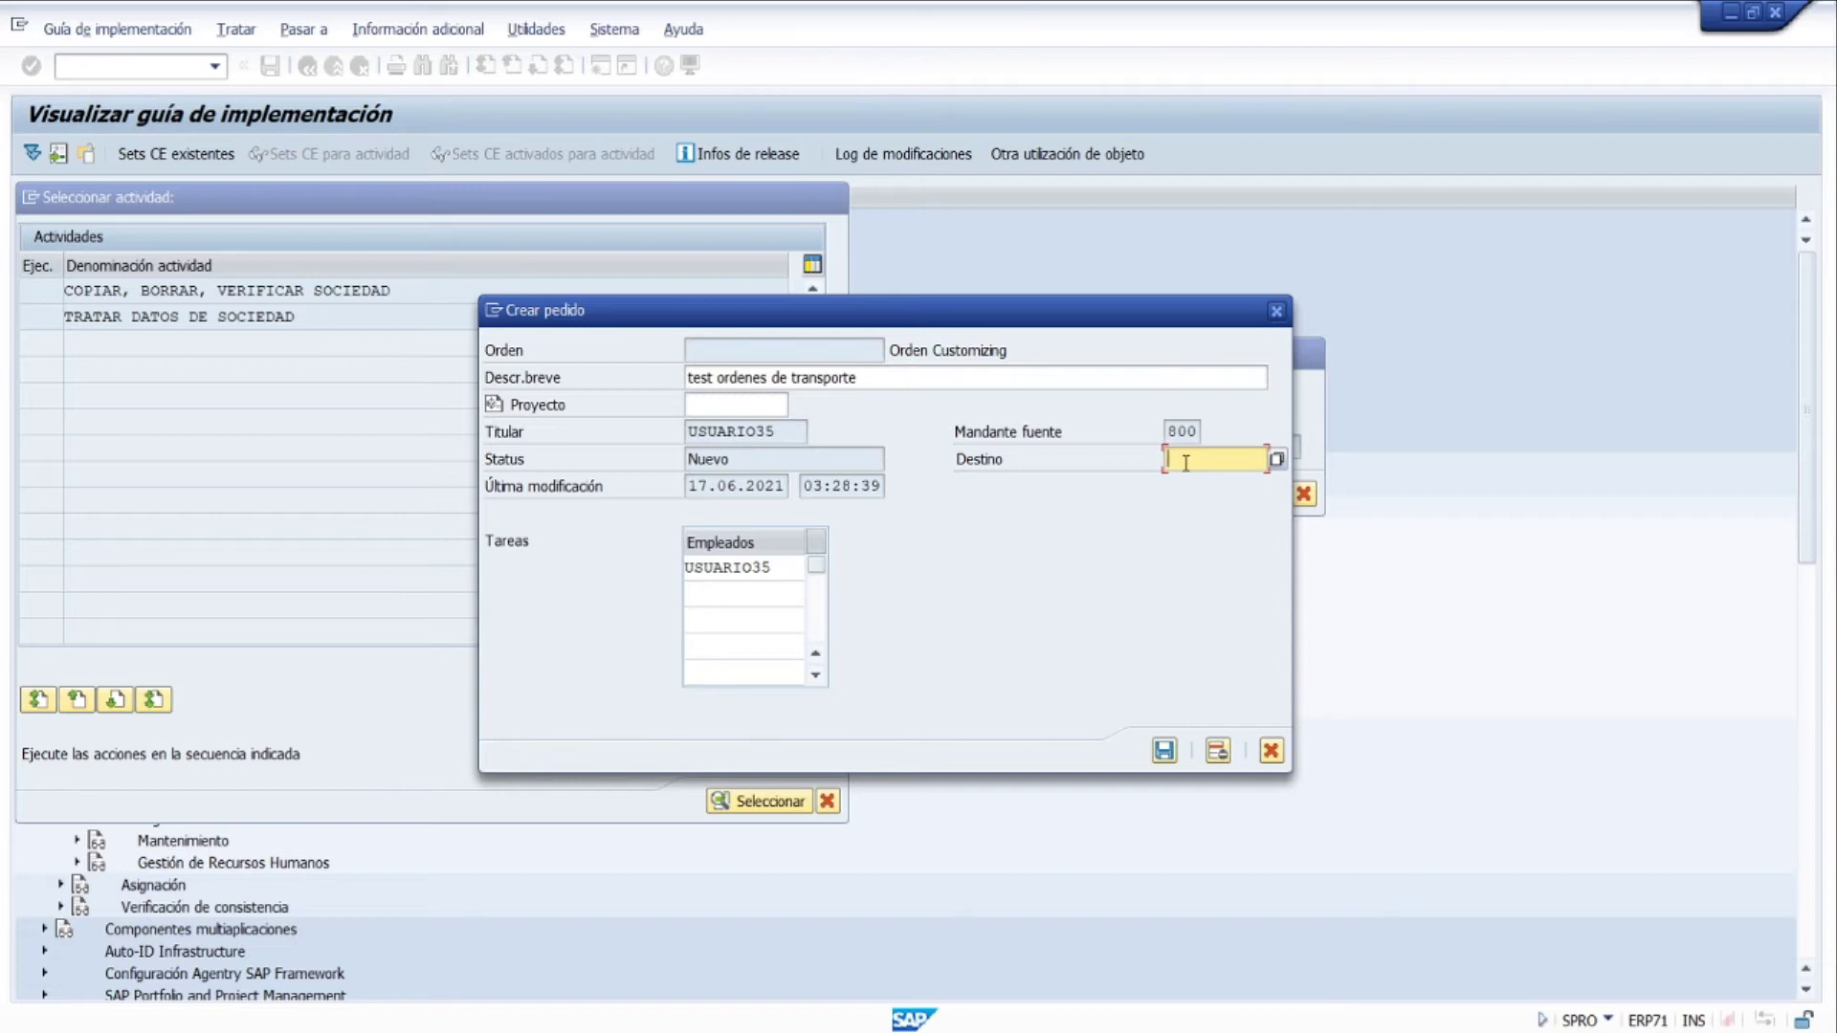
{"action": "type", "text": "900"}
{"action": "key", "text": "BackSpace"}
{"action": "key", "text": "BackSpace"}
{"action": "key", "text": "BackSpace"}
{"action": "key", "text": "shift+Tab"}
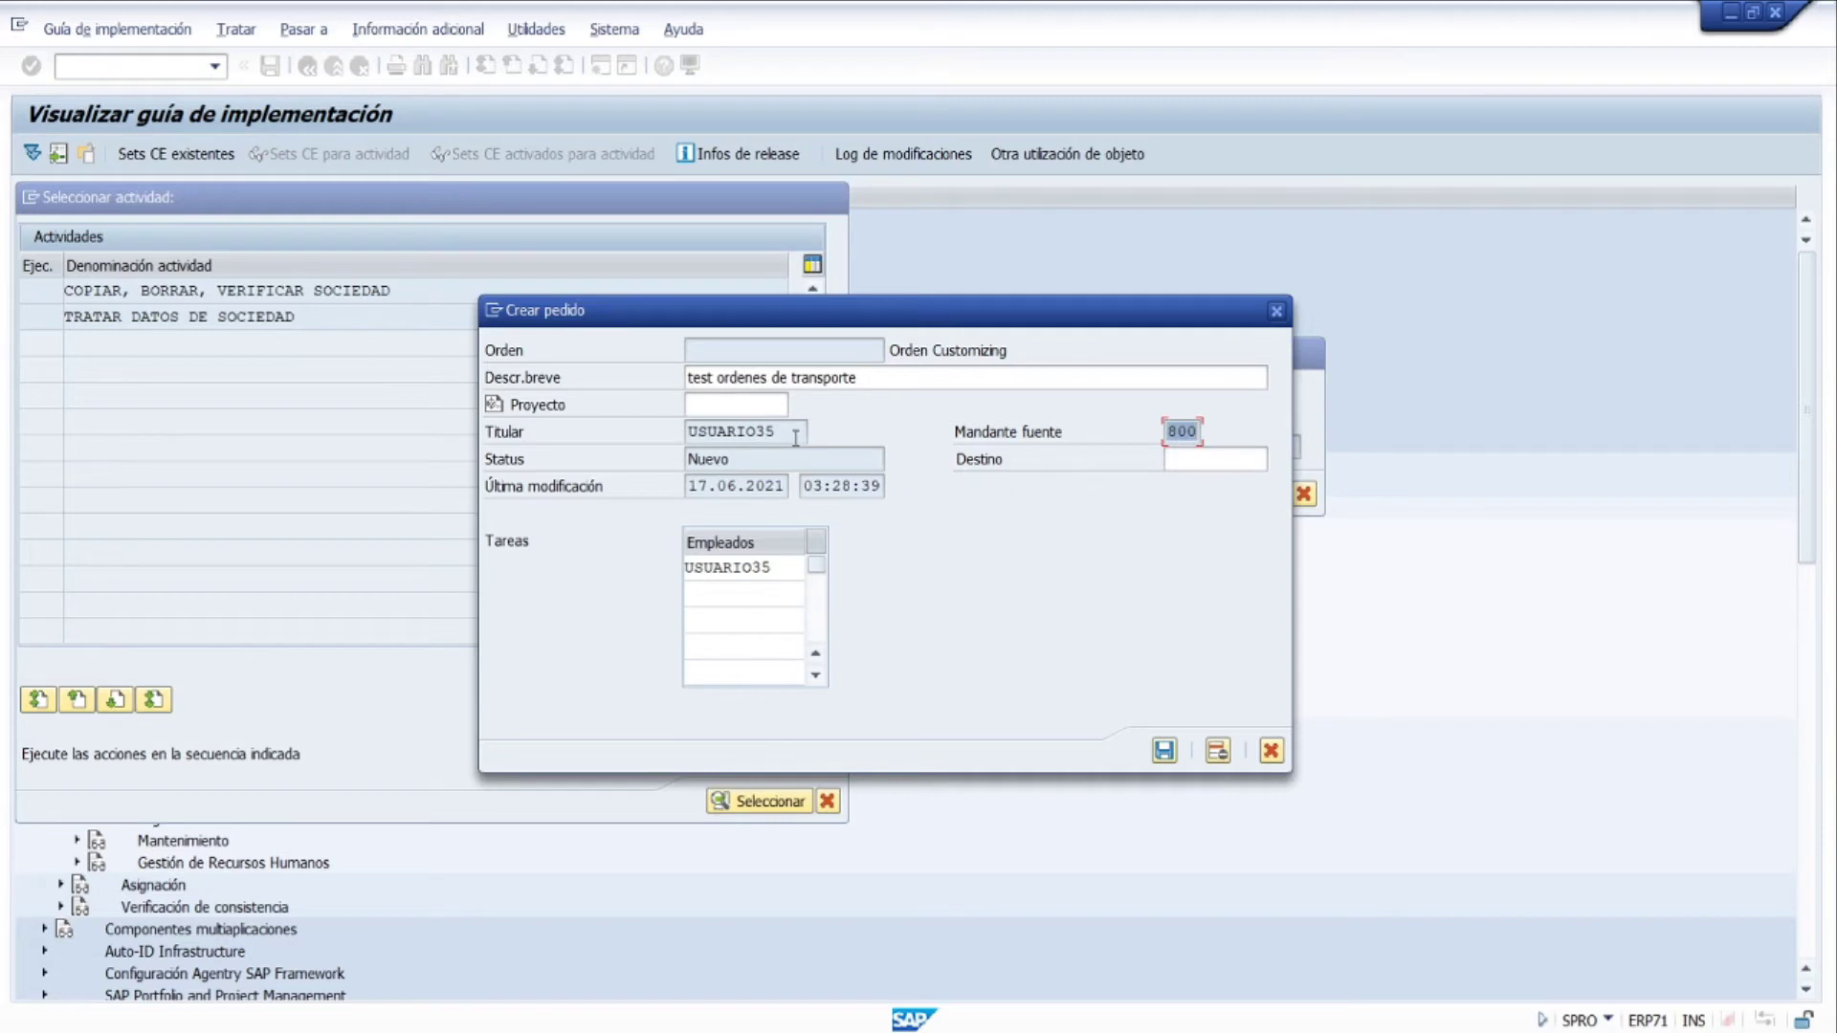
{"action": "key", "text": "shift+Tab"}
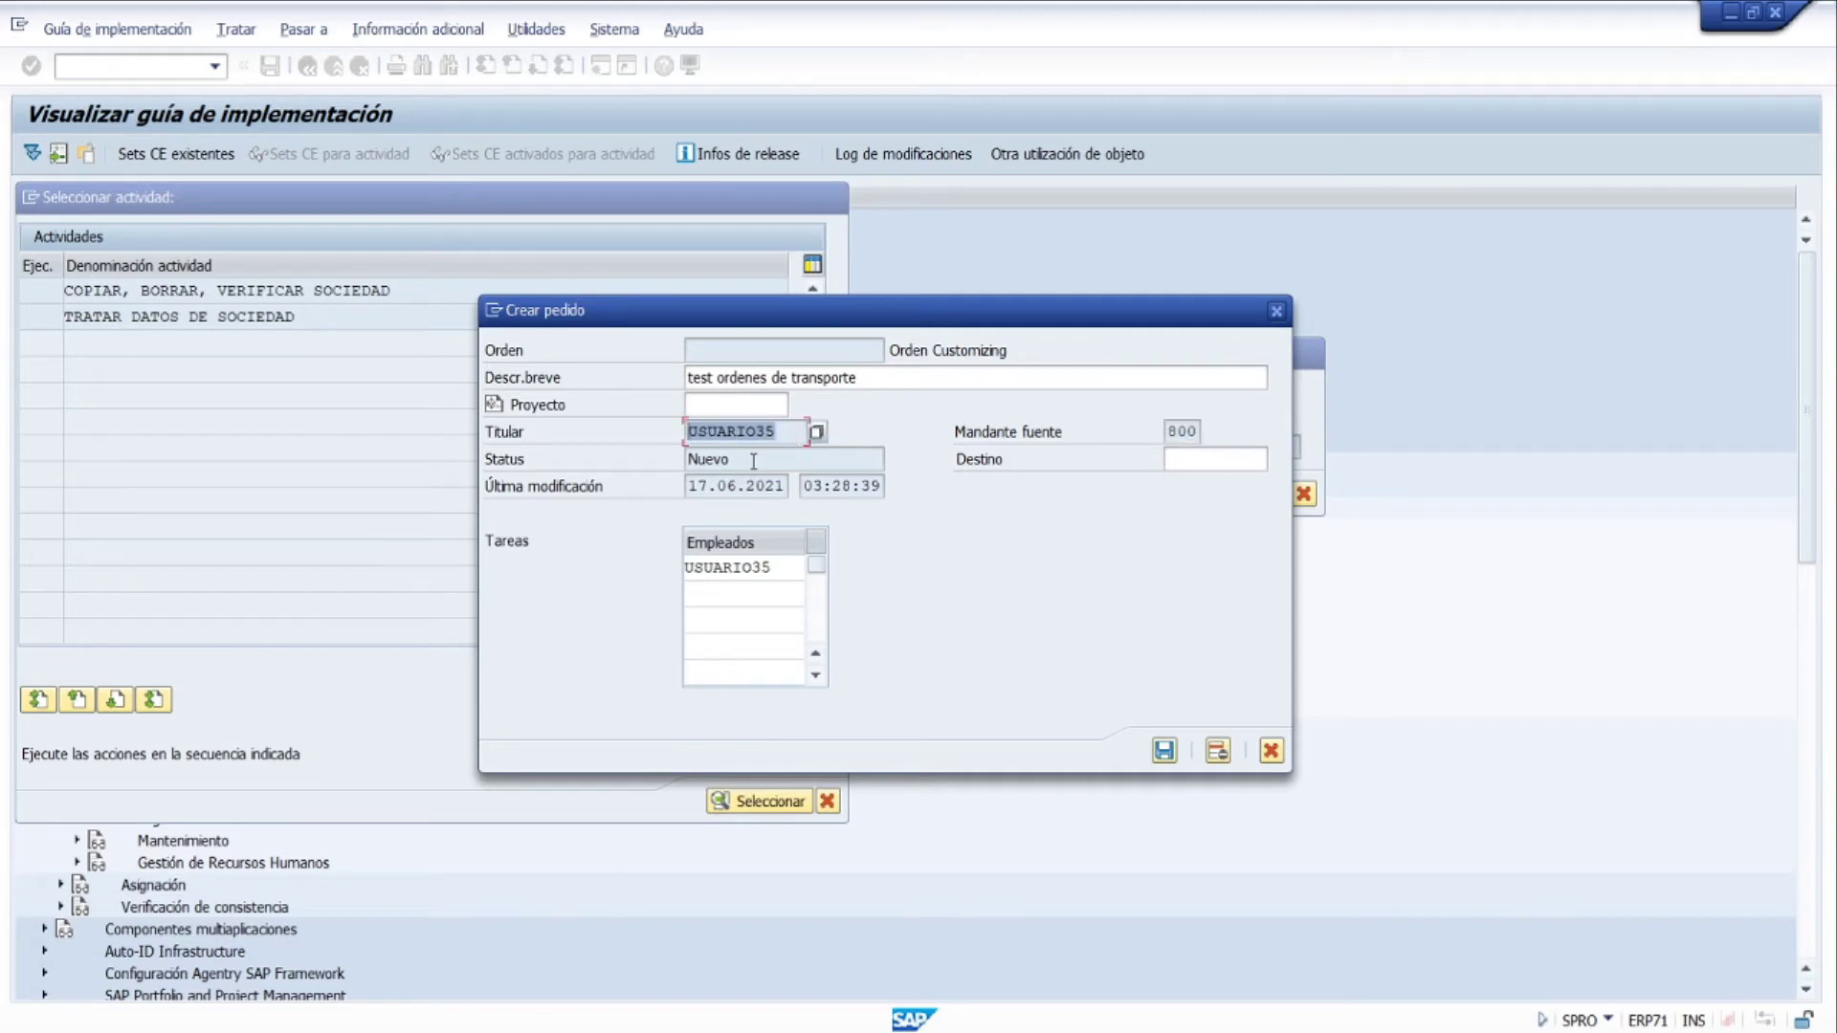
{"action": "key", "text": "Tab"}
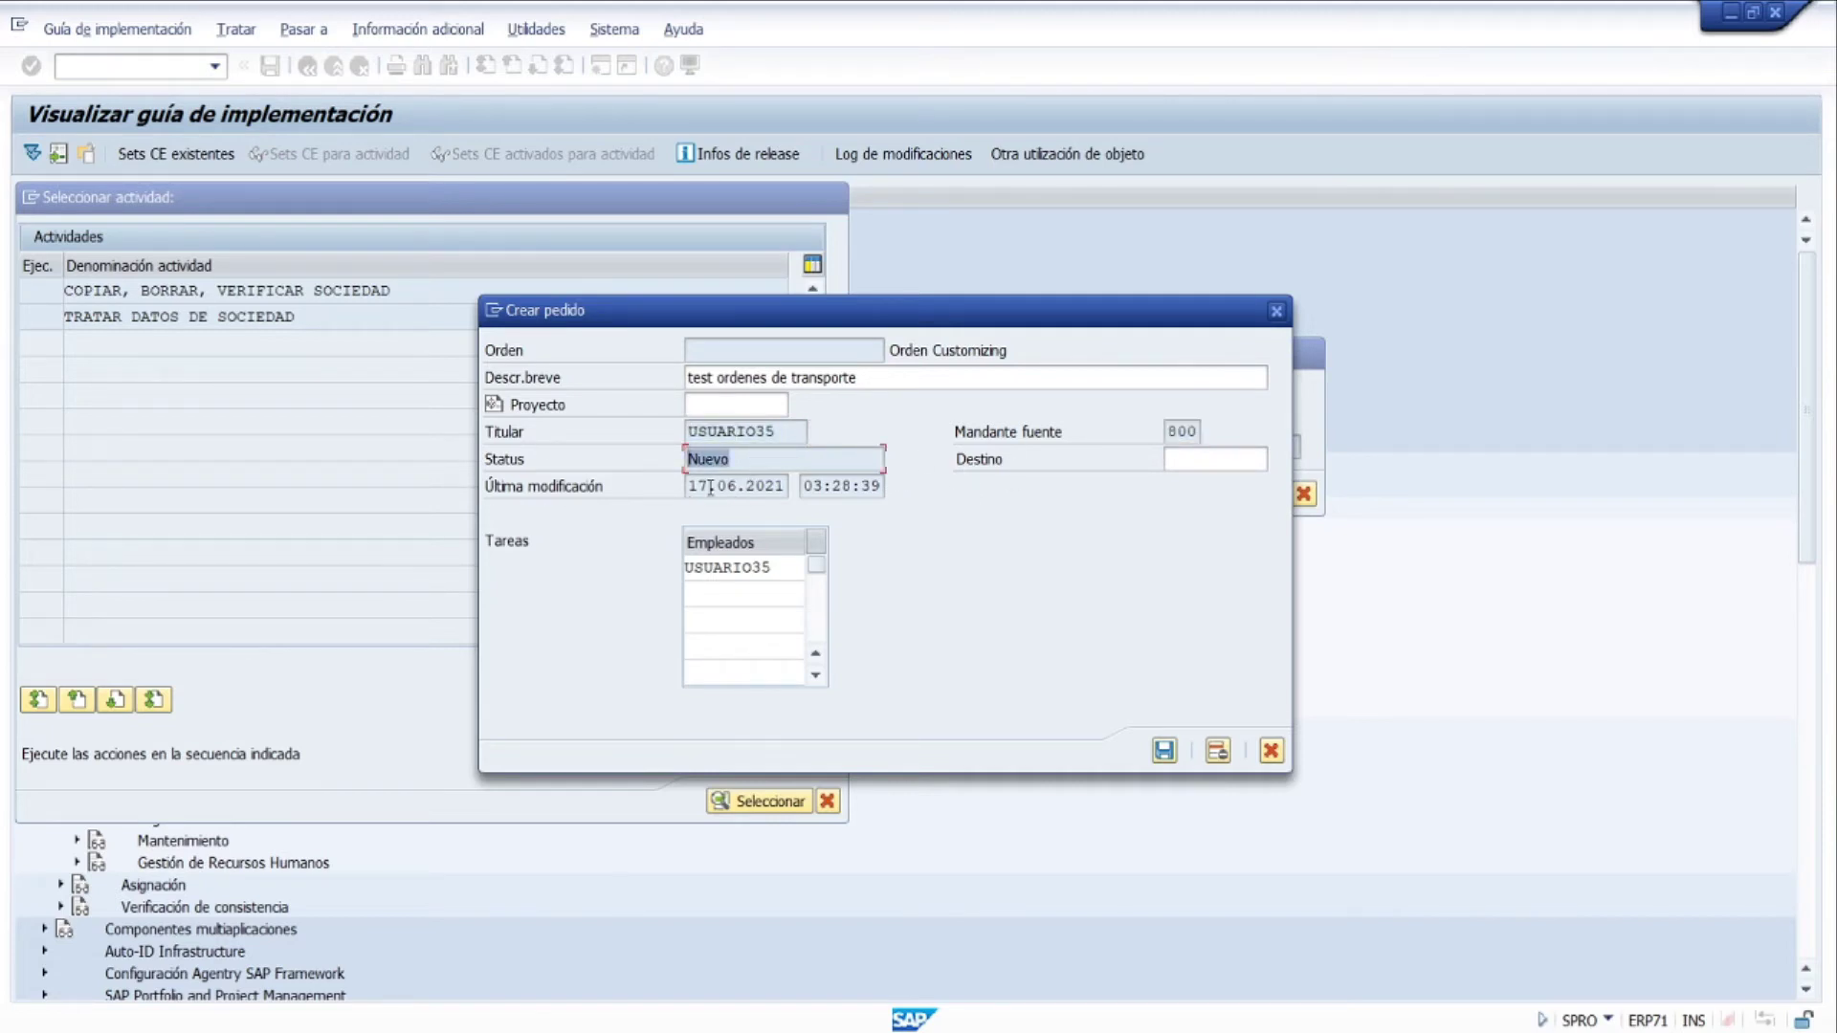
{"action": "key", "text": "Tab"}
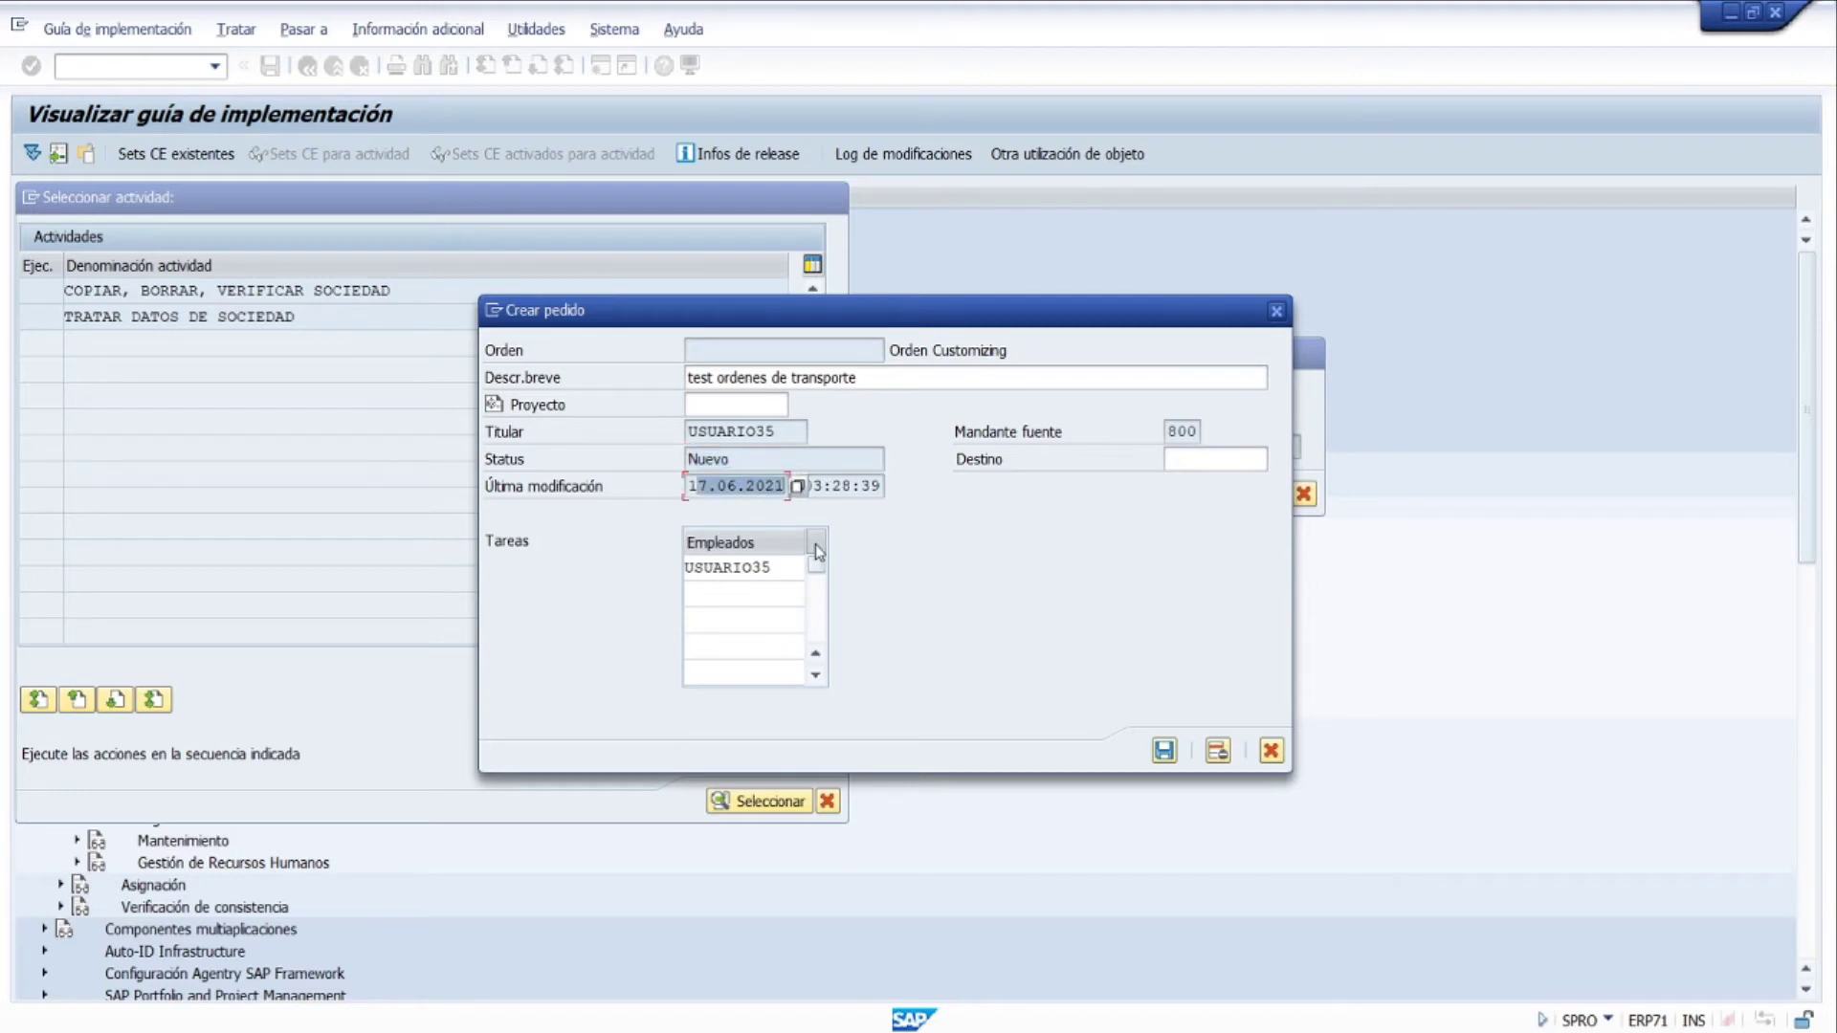
{"action": "left_click", "coordinate": [773, 593]}
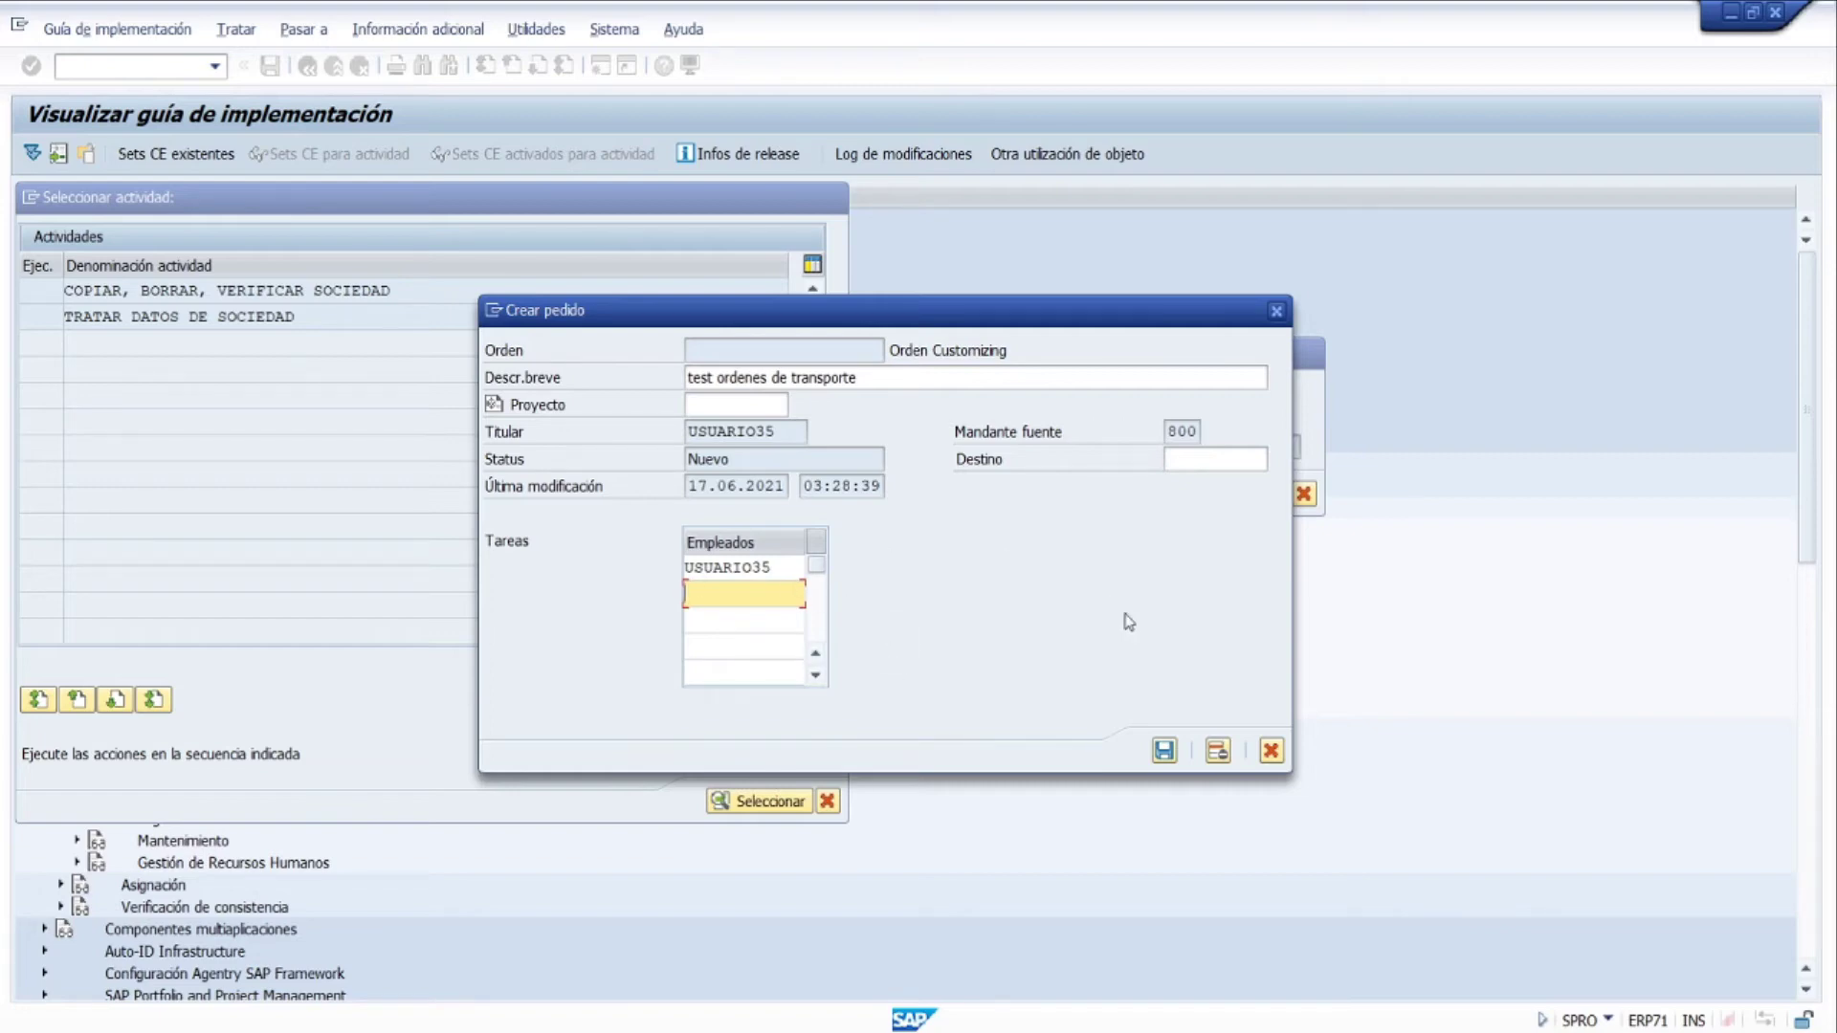
{"action": "type", "text": "USUARIO36"}
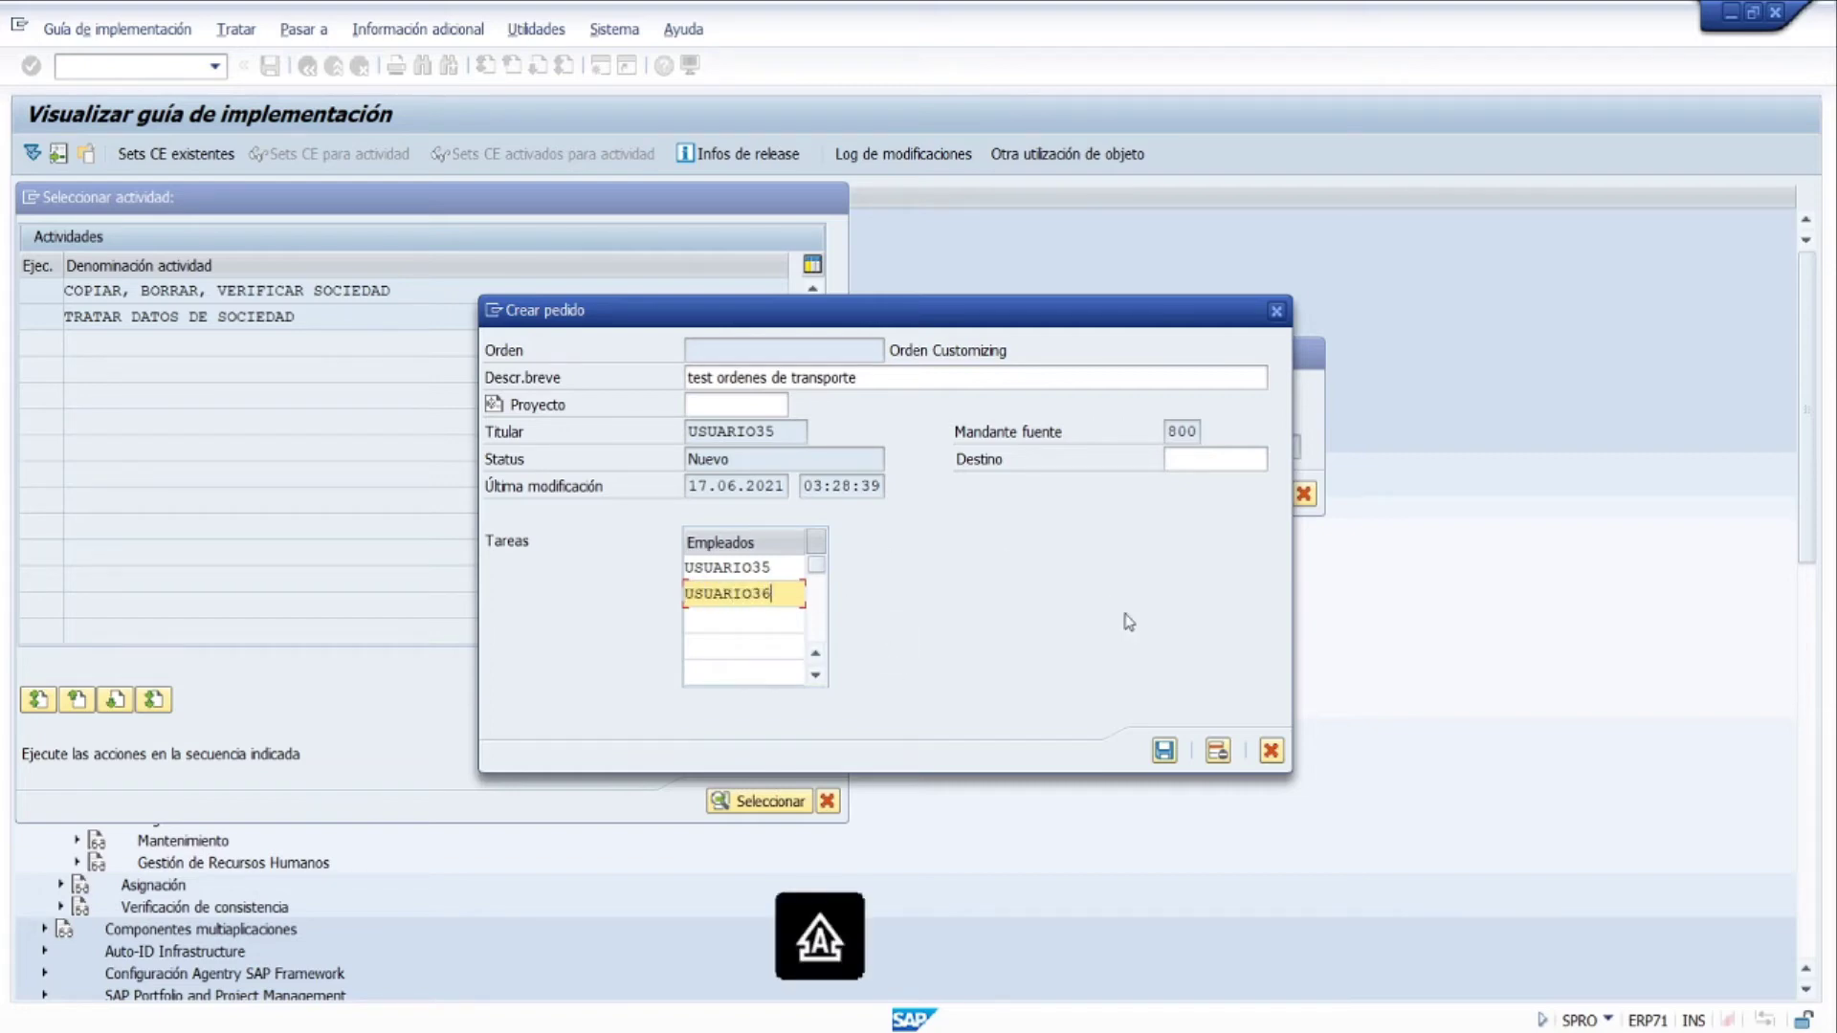
{"action": "double_click", "coordinate": [786, 598]}
{"action": "key", "text": "Delete"}
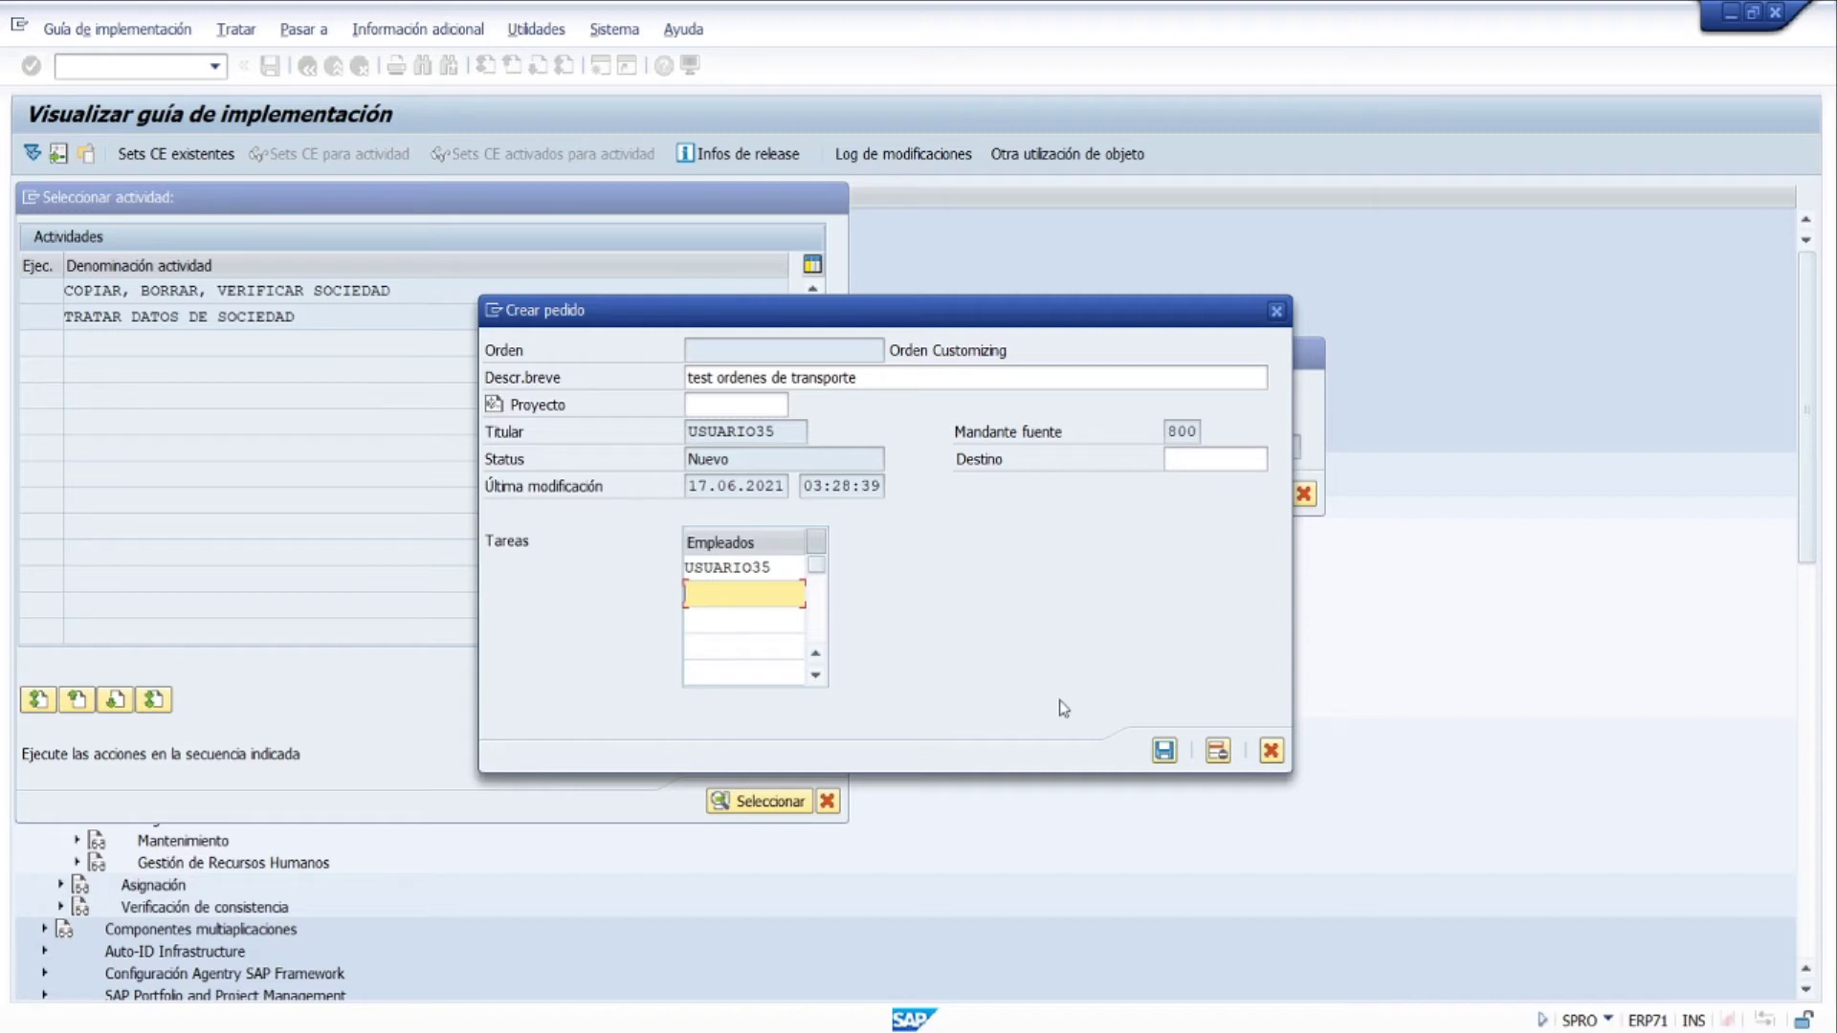
Save the new Customizing request and record the company code change in it.
{"action": "left_click", "coordinate": [1166, 752]}
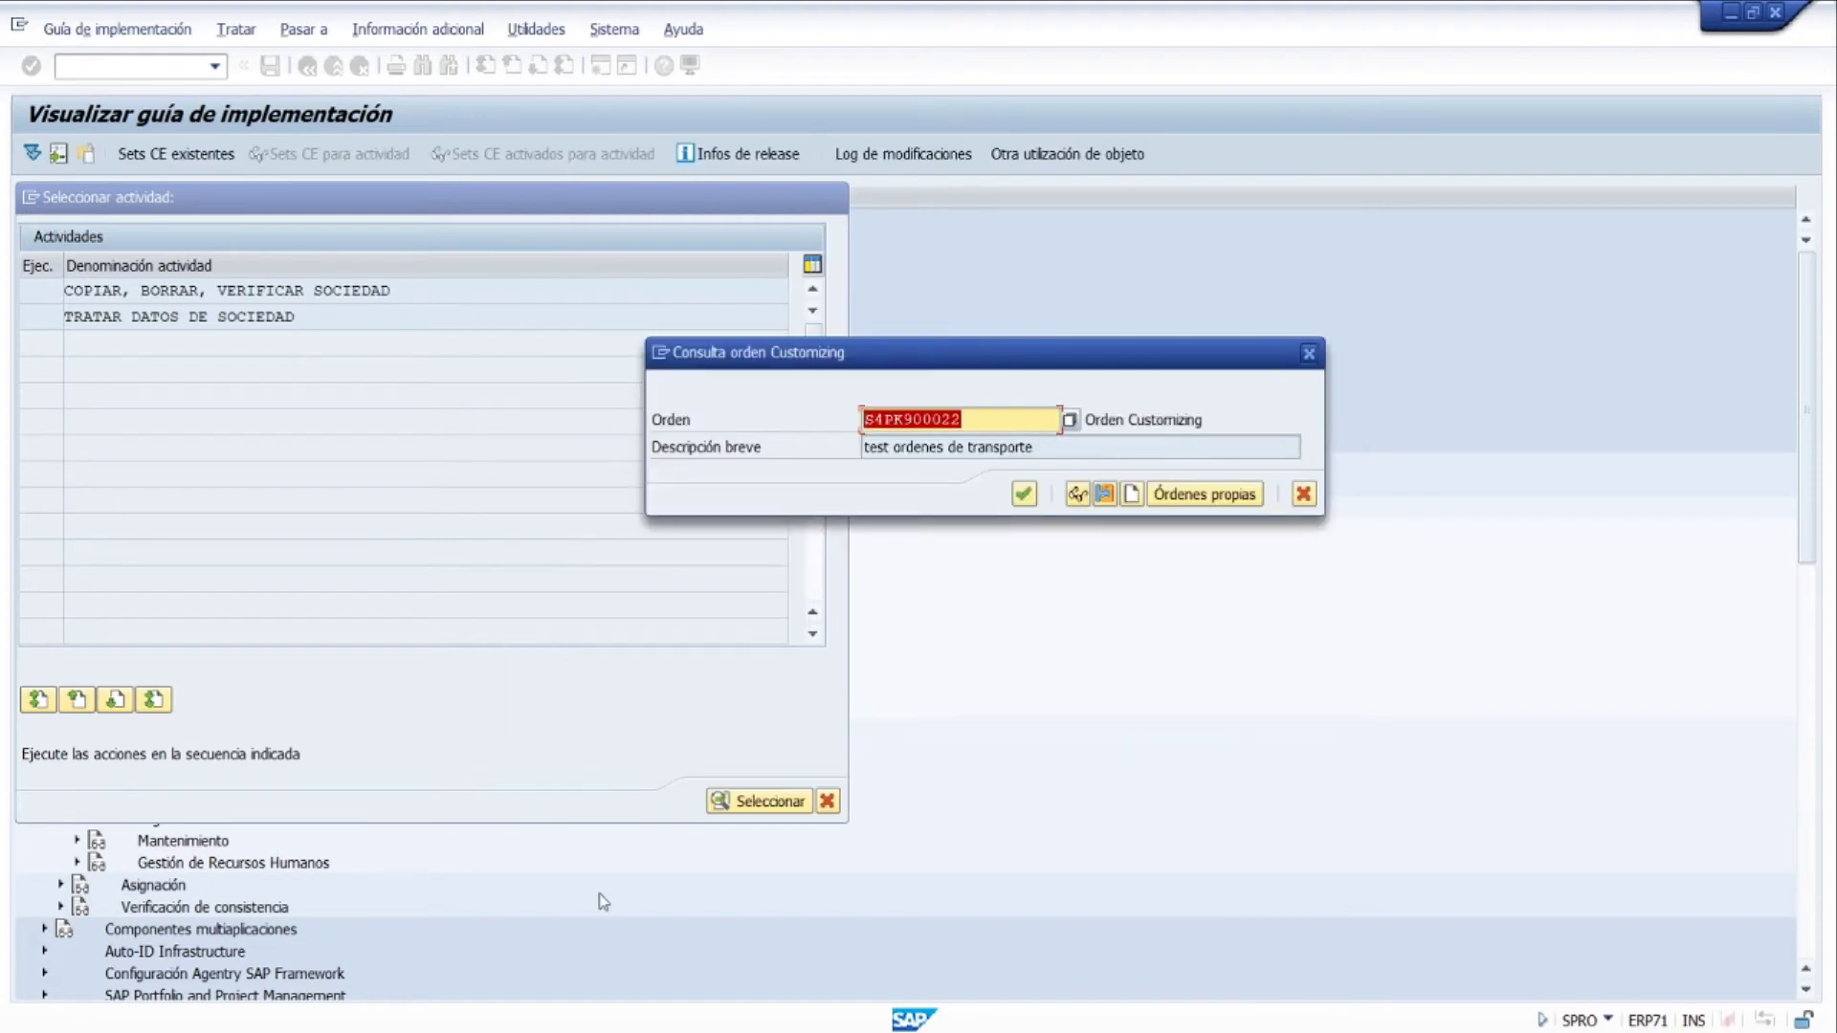
{"action": "left_click", "coordinate": [1020, 419]}
{"action": "double_click", "coordinate": [1020, 419]}
{"action": "left_click", "coordinate": [1024, 494]}
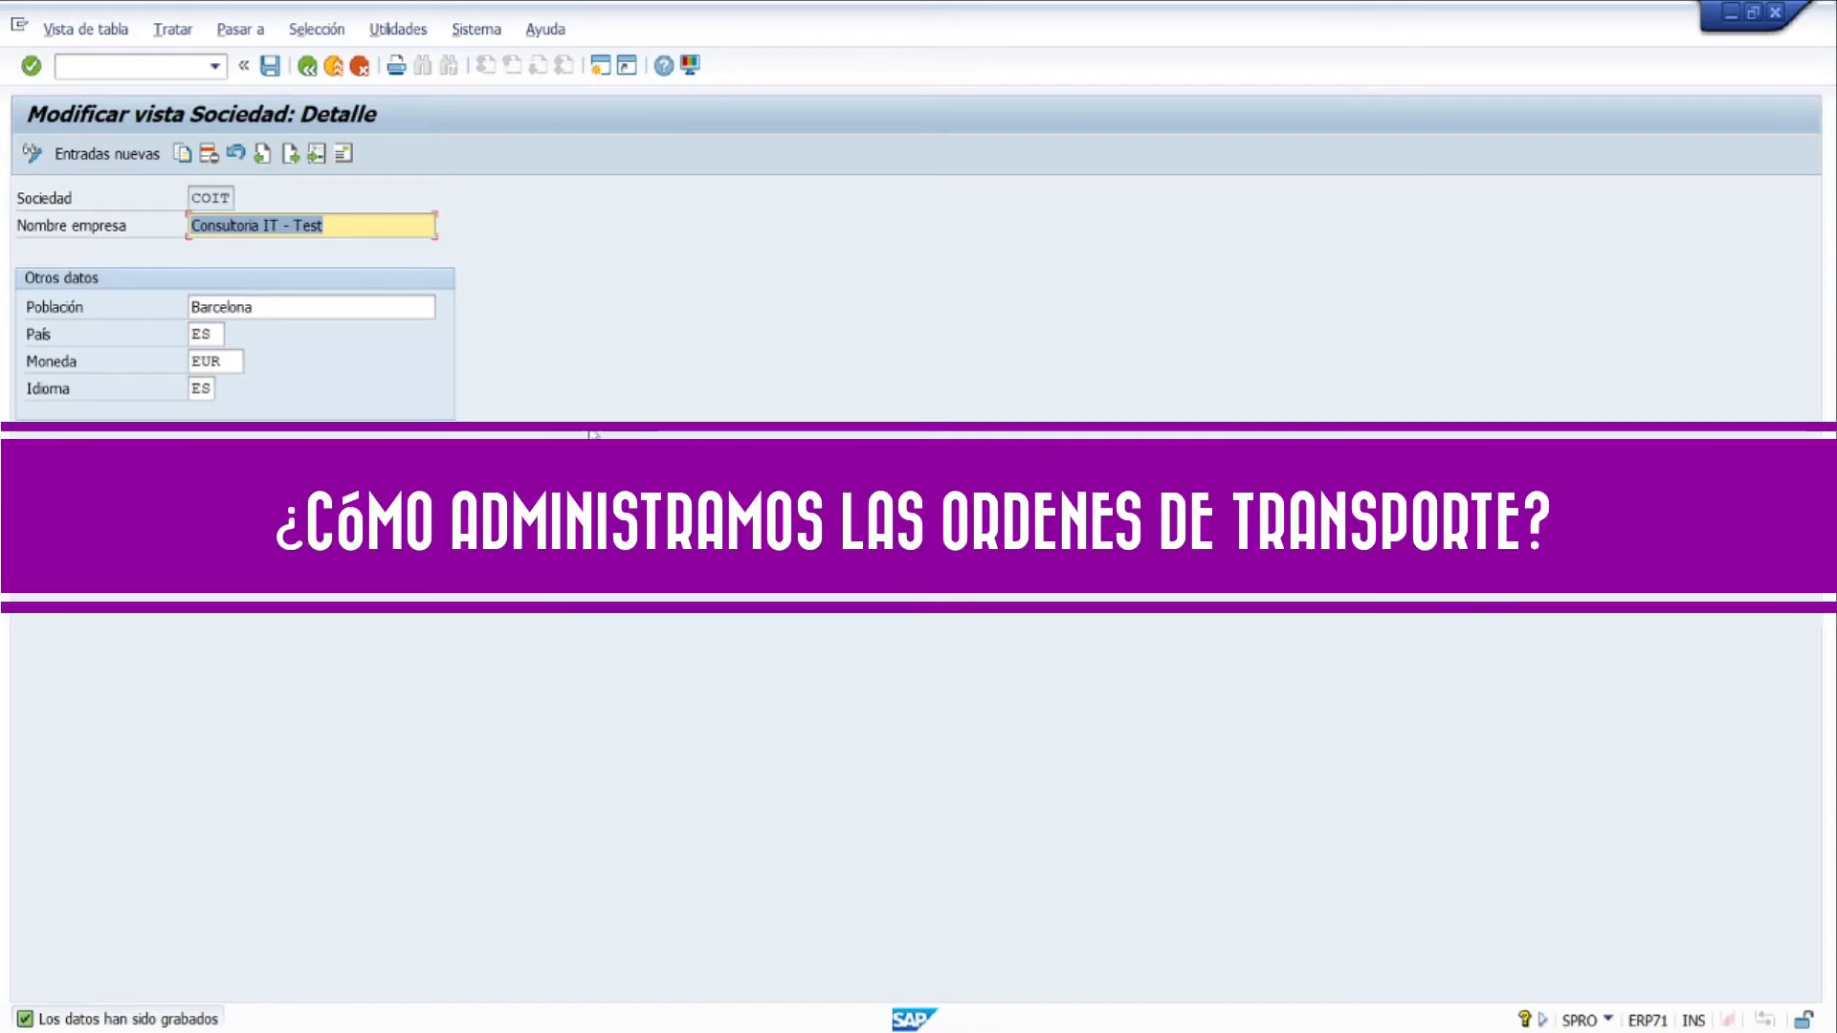
Leave the implementation guide and run transaction SE09 to open the Transport Organizer.
{"action": "left_click", "coordinate": [334, 66]}
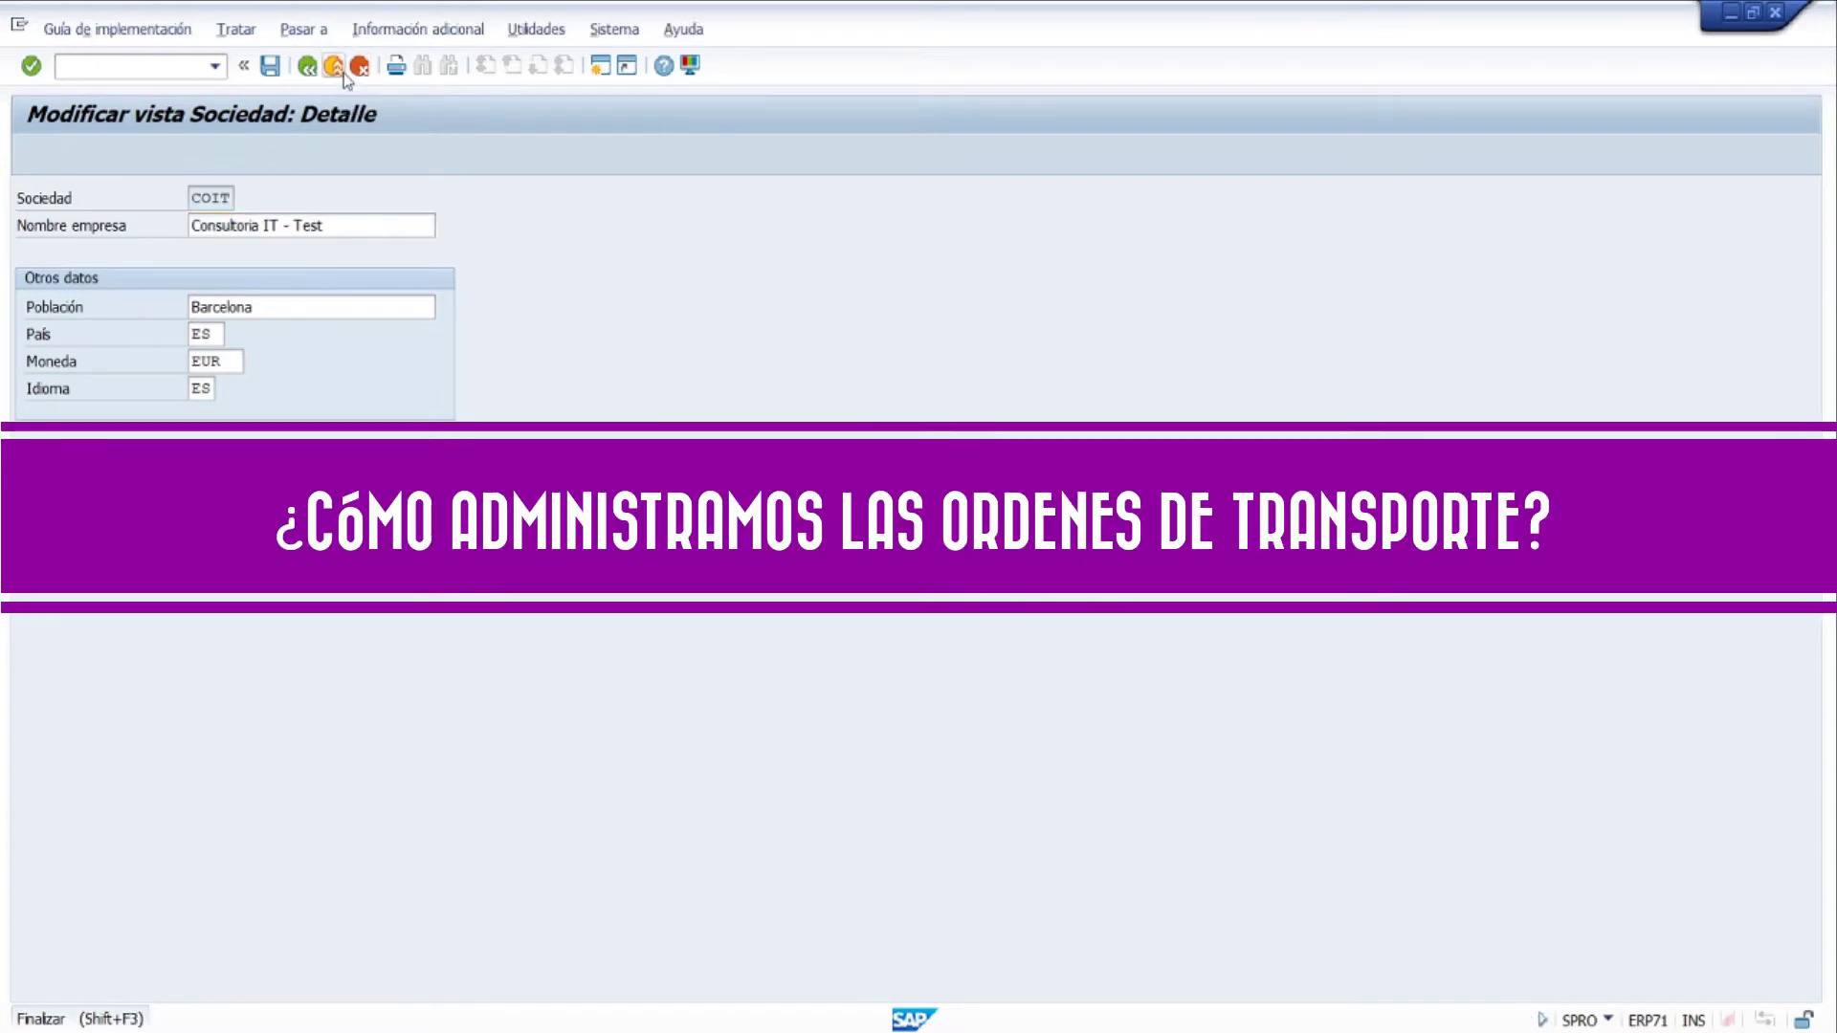
{"action": "left_click", "coordinate": [831, 198]}
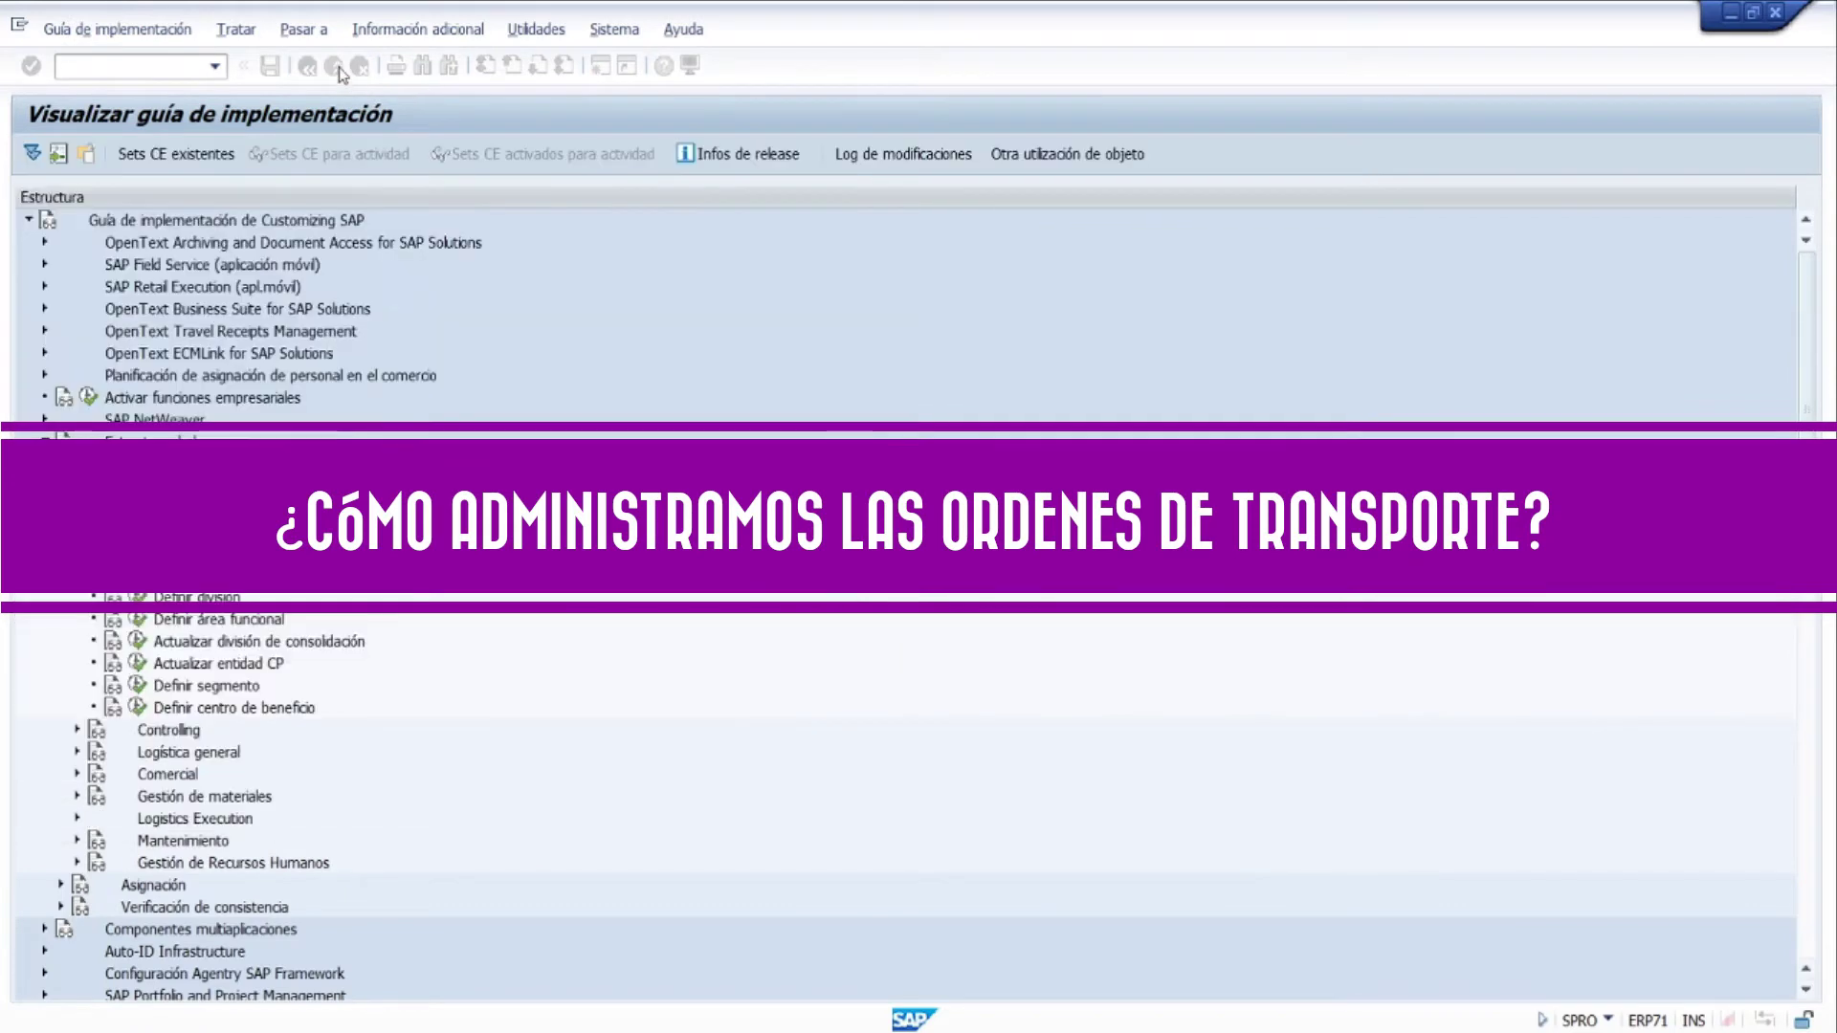
{"action": "left_click", "coordinate": [334, 66]}
{"action": "left_click", "coordinate": [334, 66]}
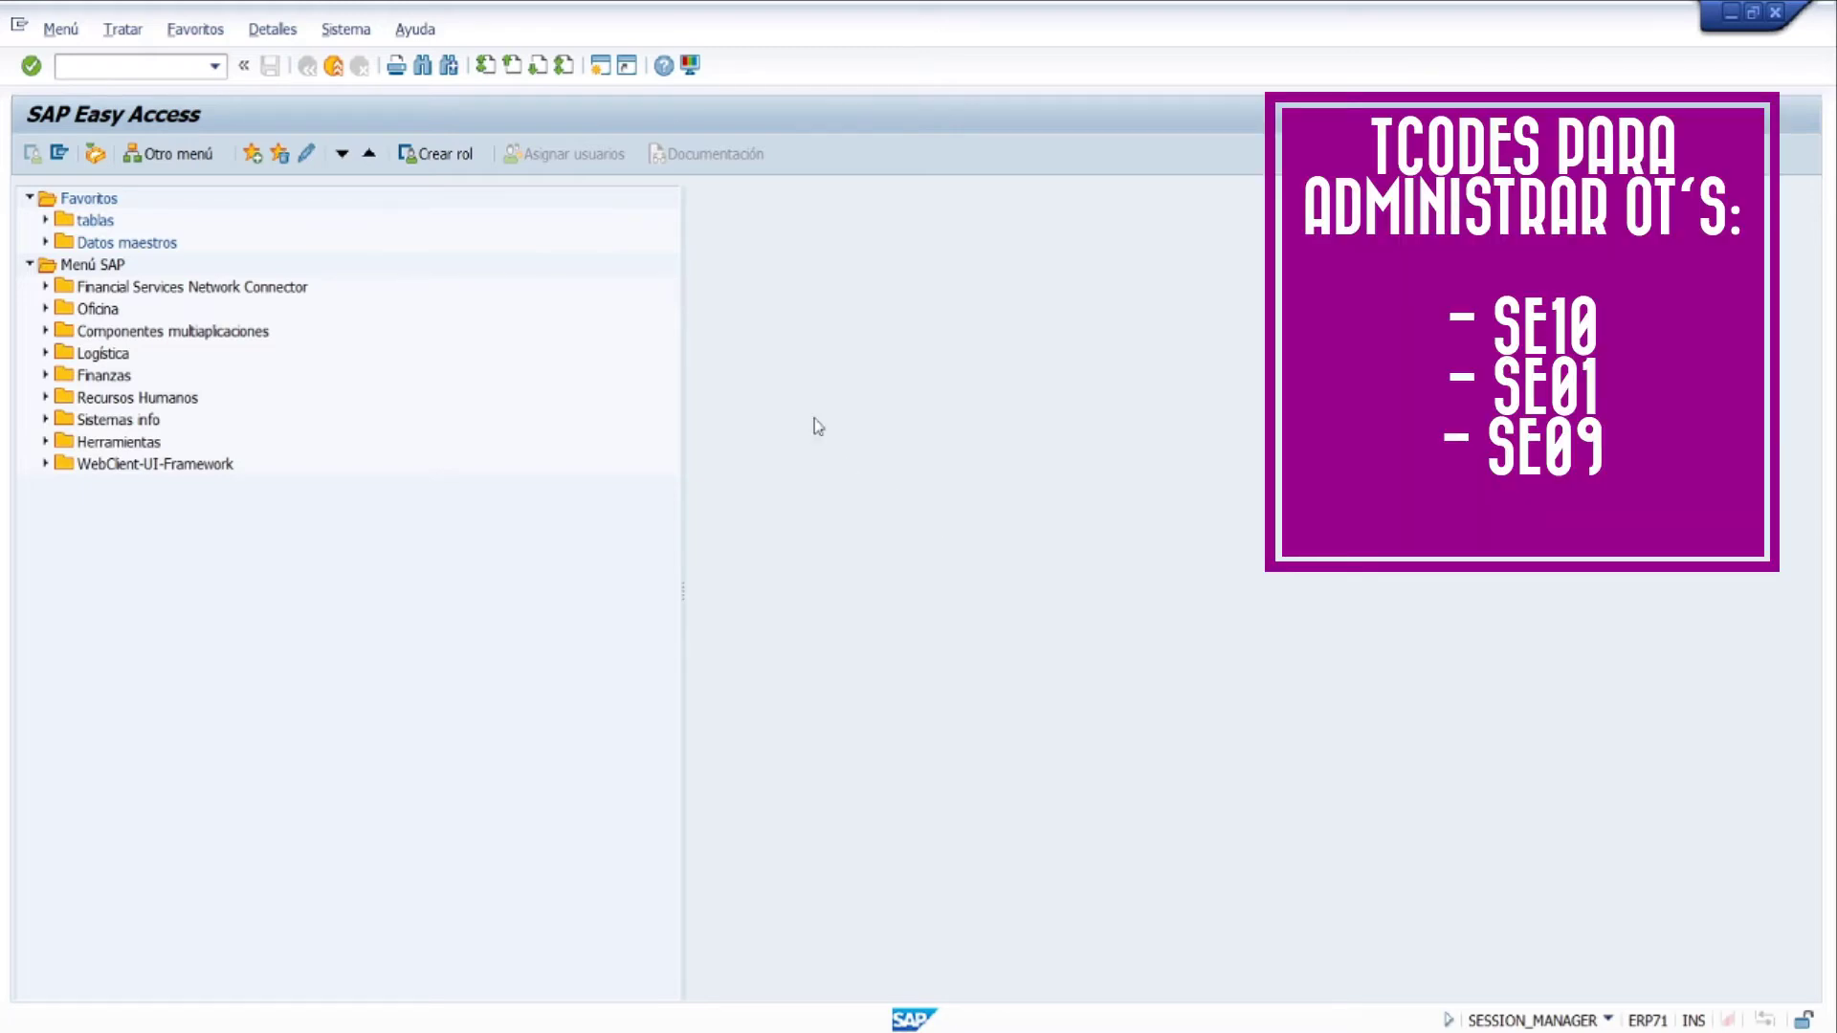
{"action": "left_click", "coordinate": [156, 65]}
{"action": "type", "text": "SE09"}
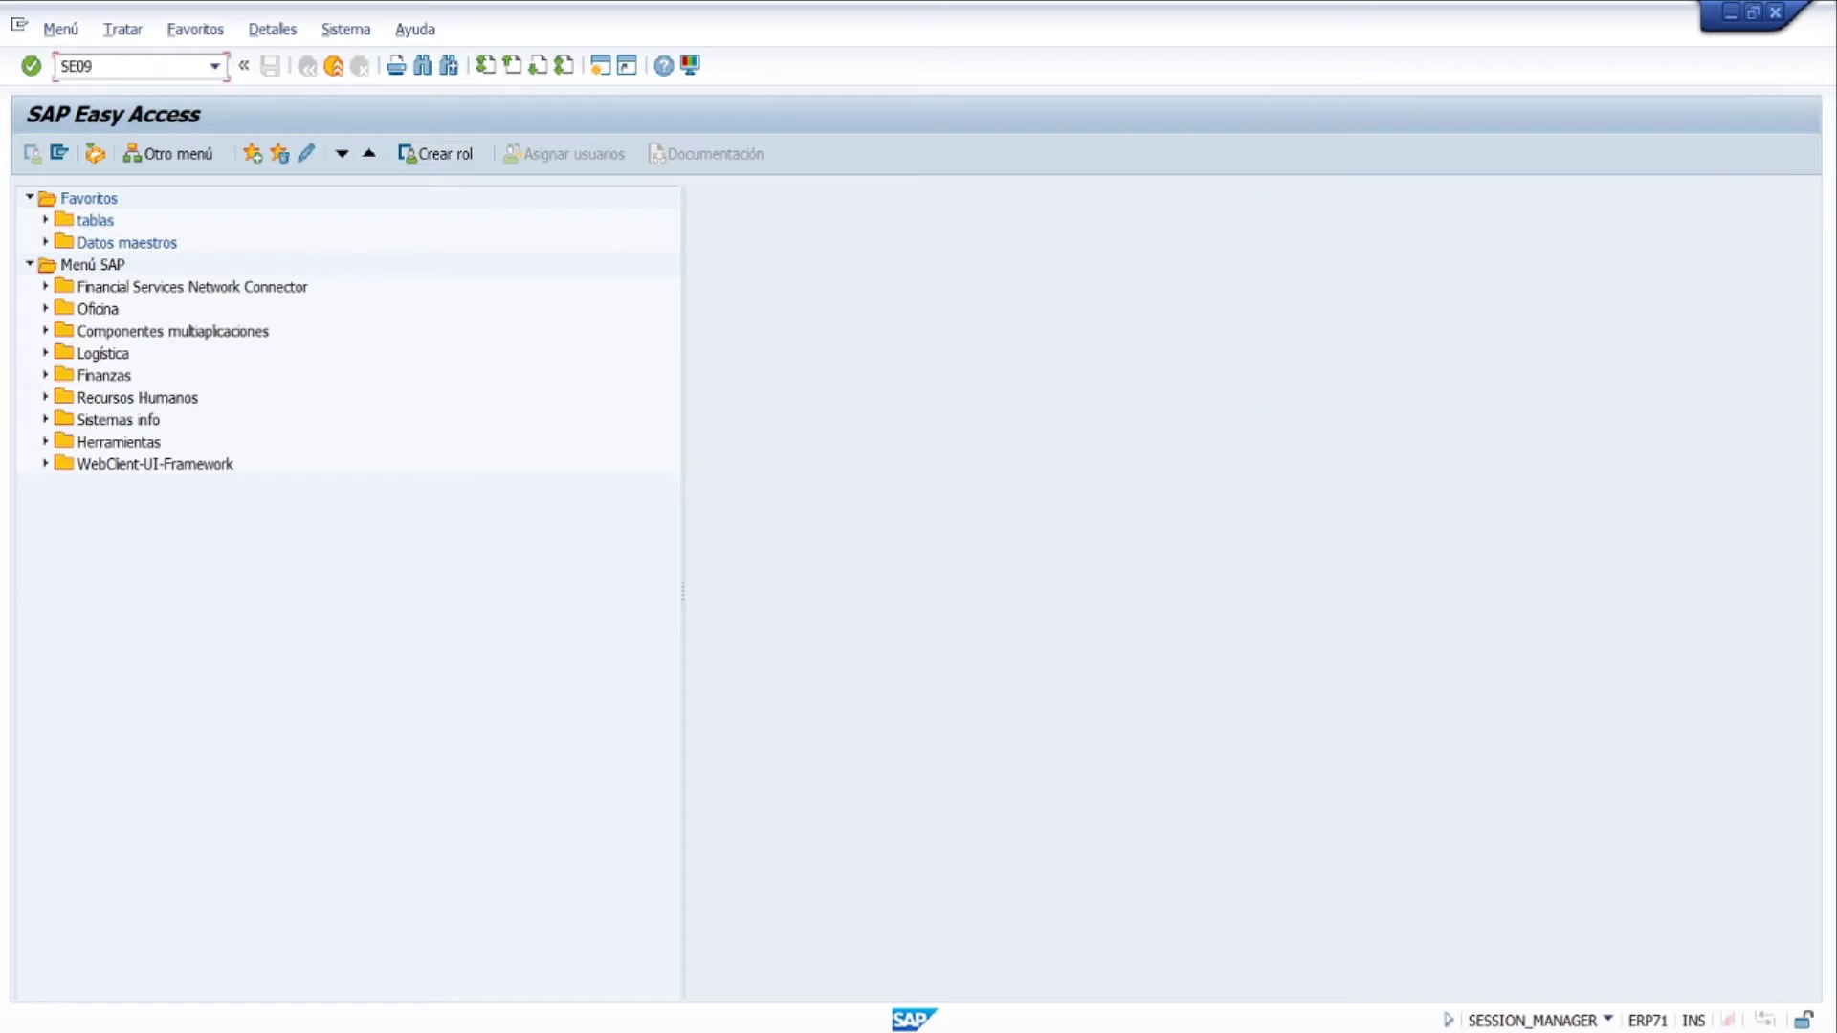
{"action": "key", "text": "Return"}
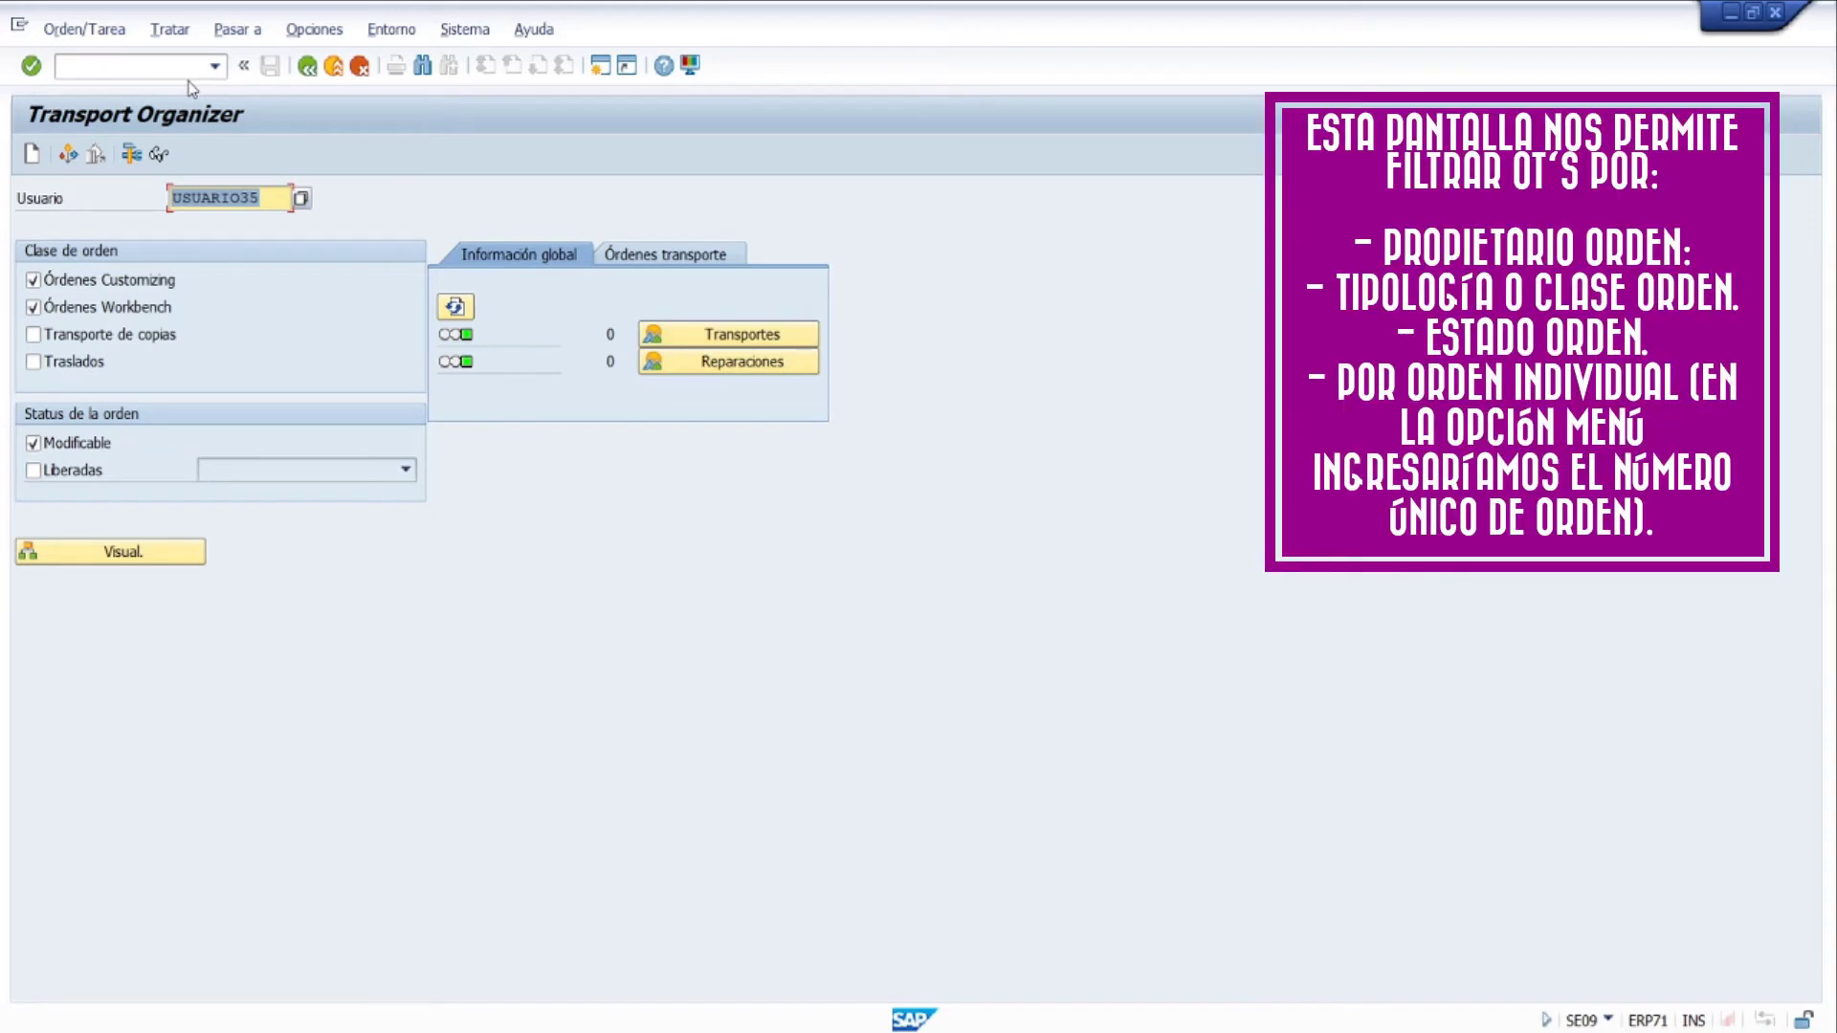
Display the current user's modifiable Customizing and Workbench requests.
{"action": "left_click", "coordinate": [276, 199]}
{"action": "double_click", "coordinate": [275, 199]}
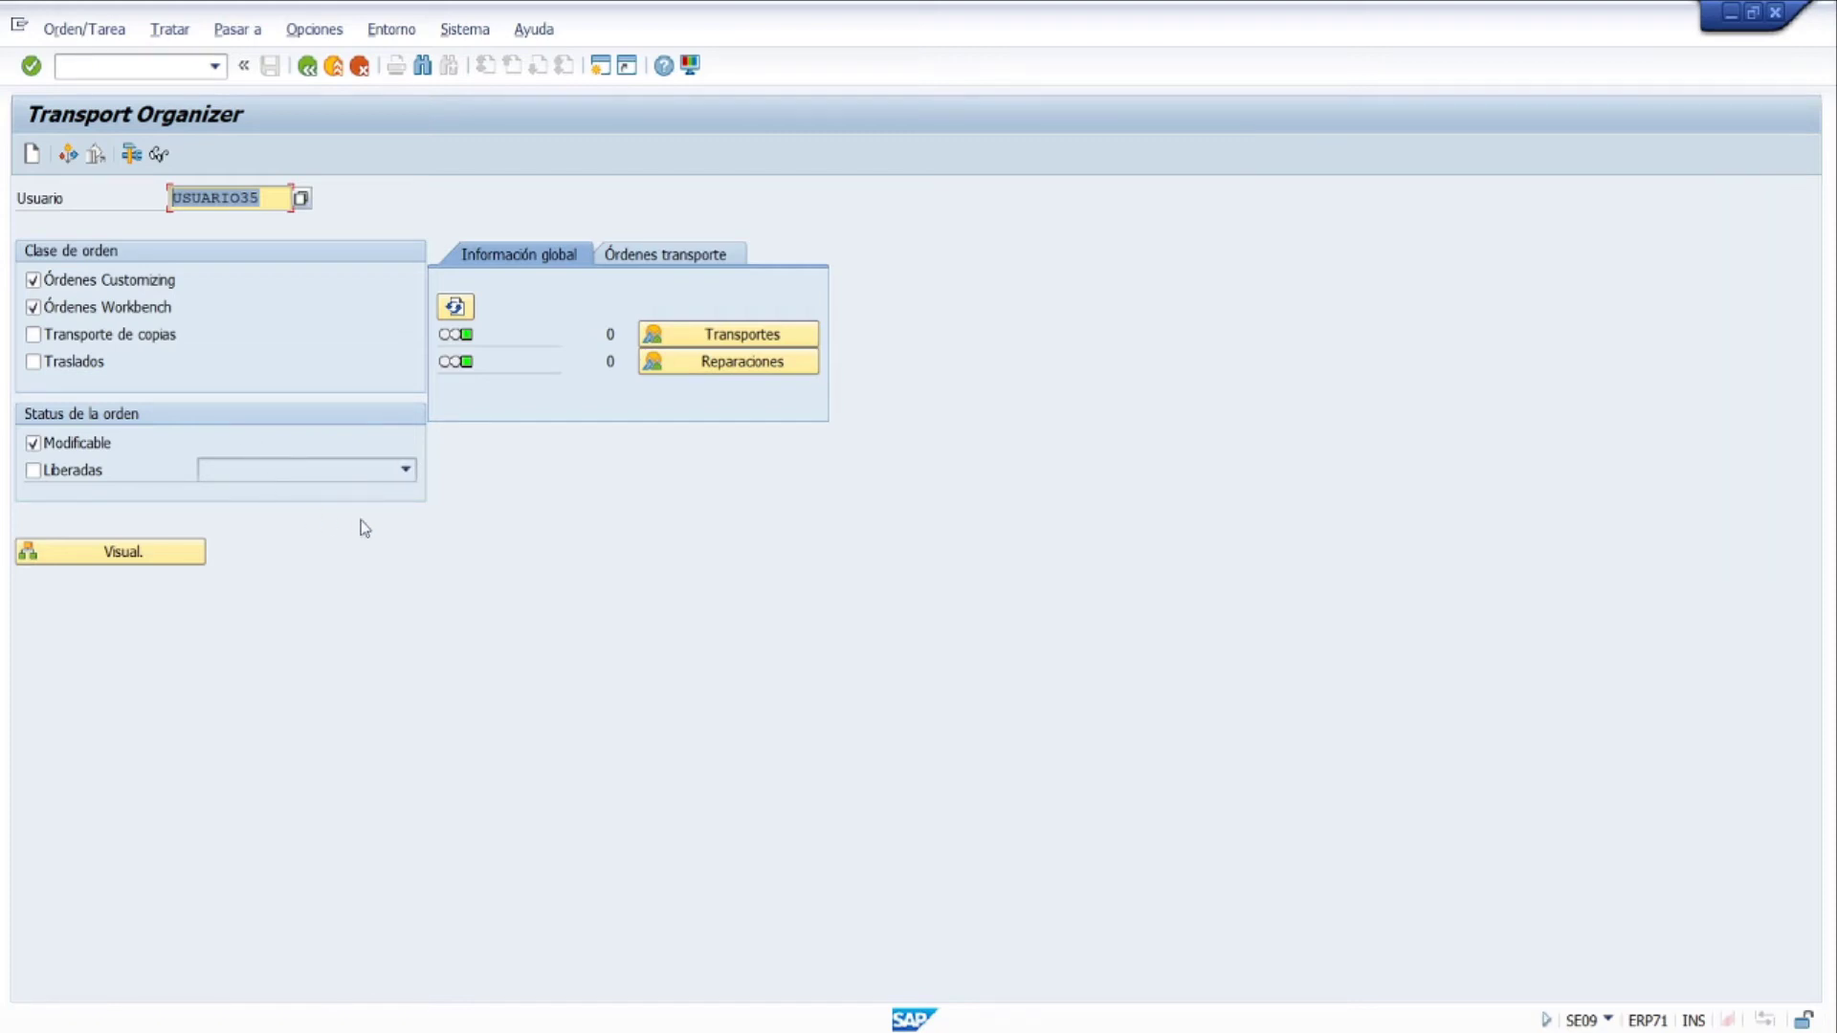
{"action": "left_click", "coordinate": [187, 555]}
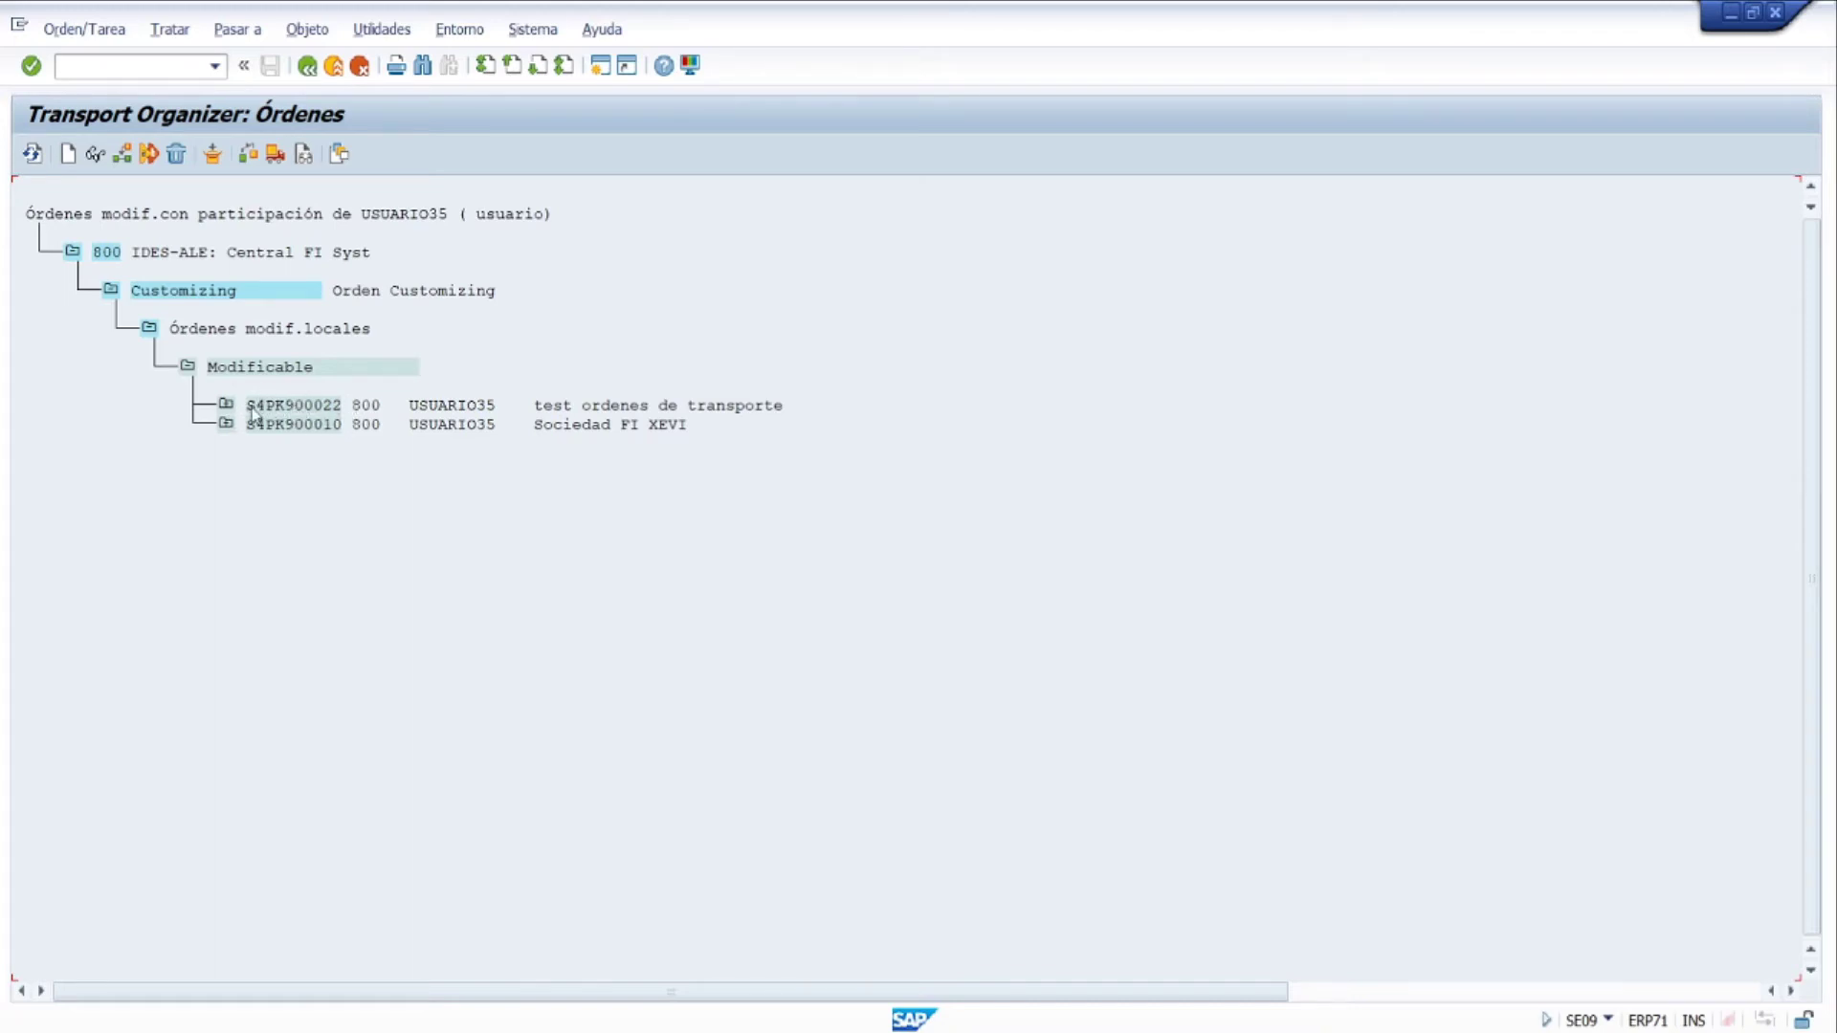
Expand the request "test ordenes de transporte" and its Customizing task to inspect the table contents, view data V_001_B and IMG activity.
{"action": "left_click", "coordinate": [359, 407]}
{"action": "left_click", "coordinate": [225, 405]}
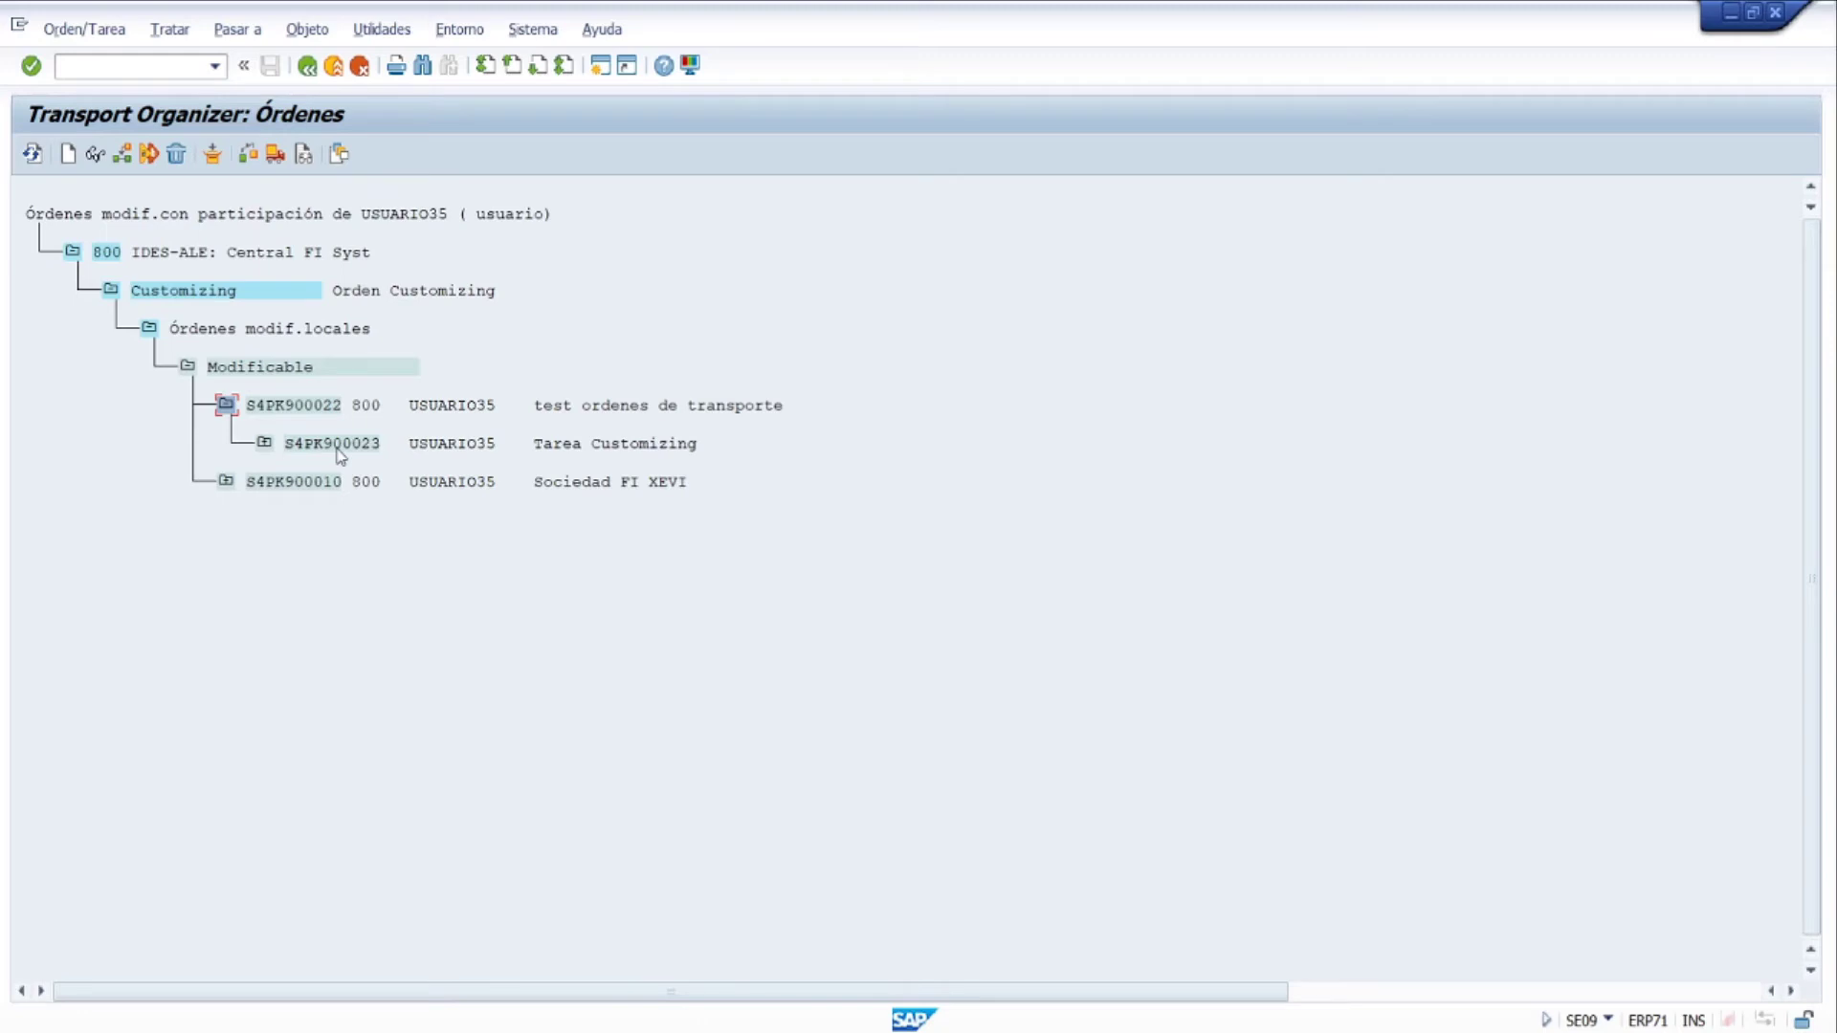
{"action": "left_click", "coordinate": [265, 445]}
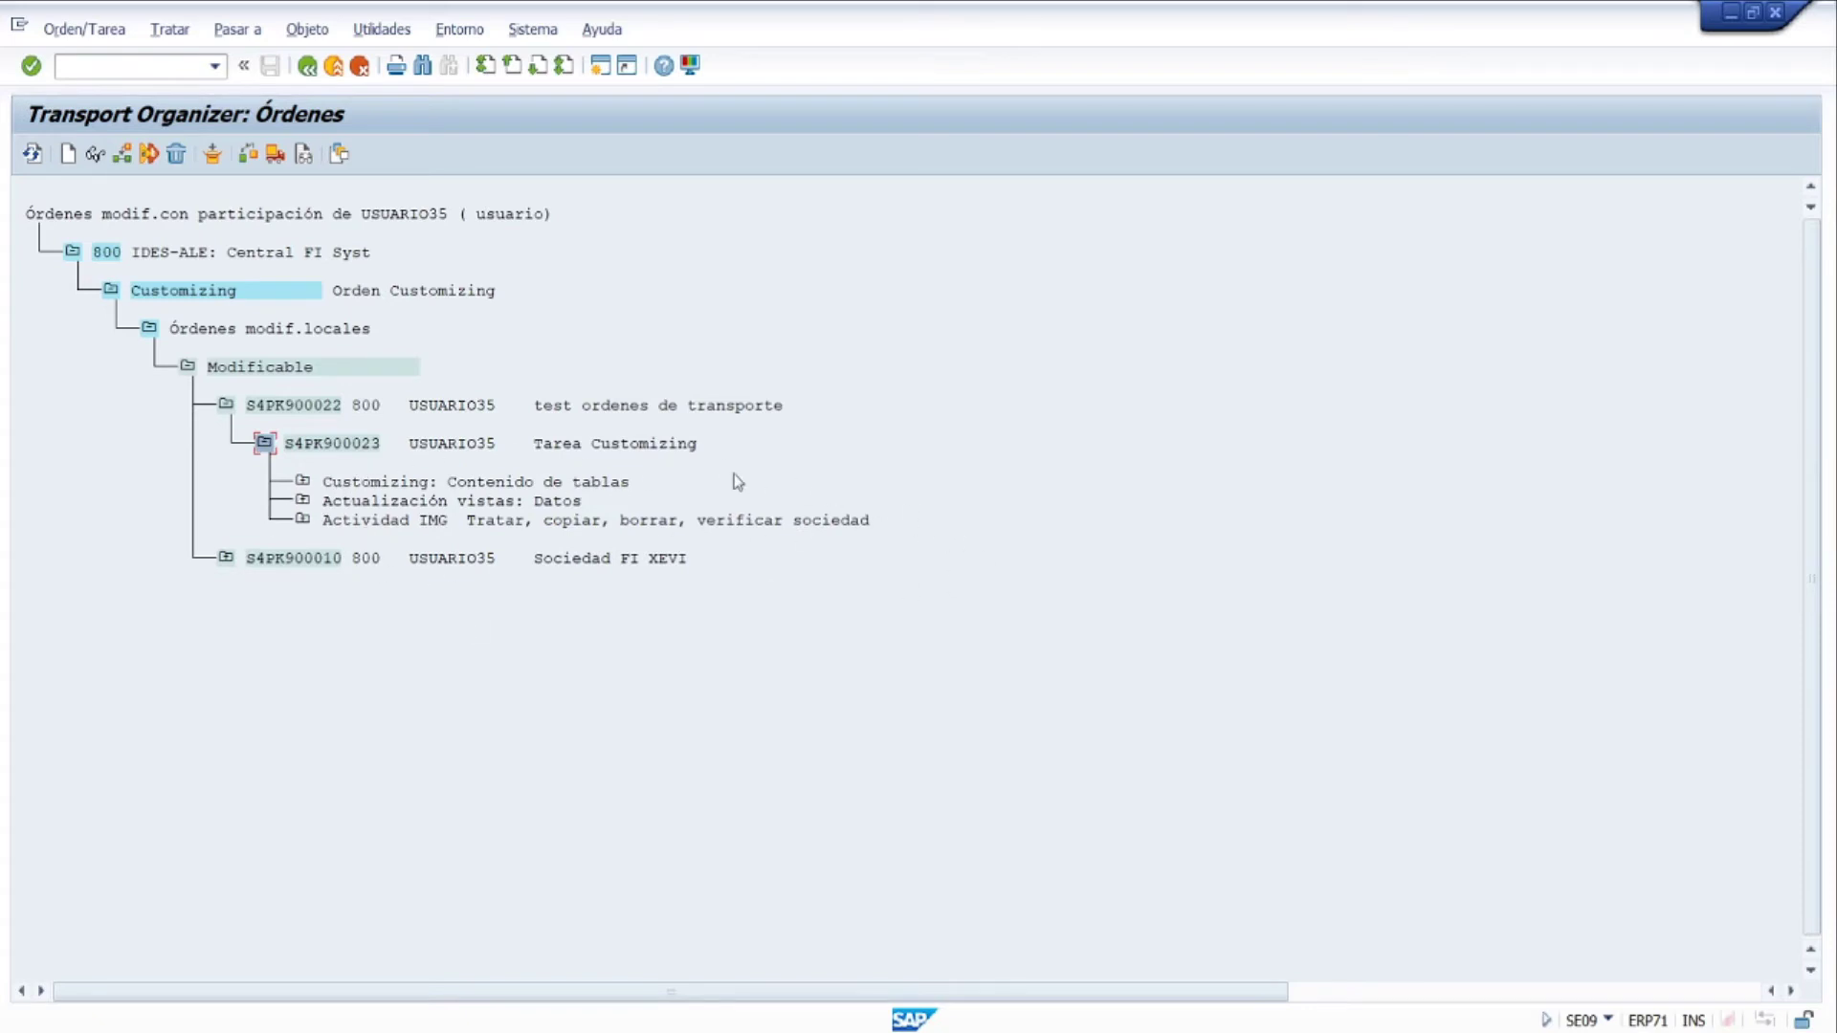
{"action": "left_click", "coordinate": [302, 481]}
{"action": "left_click", "coordinate": [303, 576]}
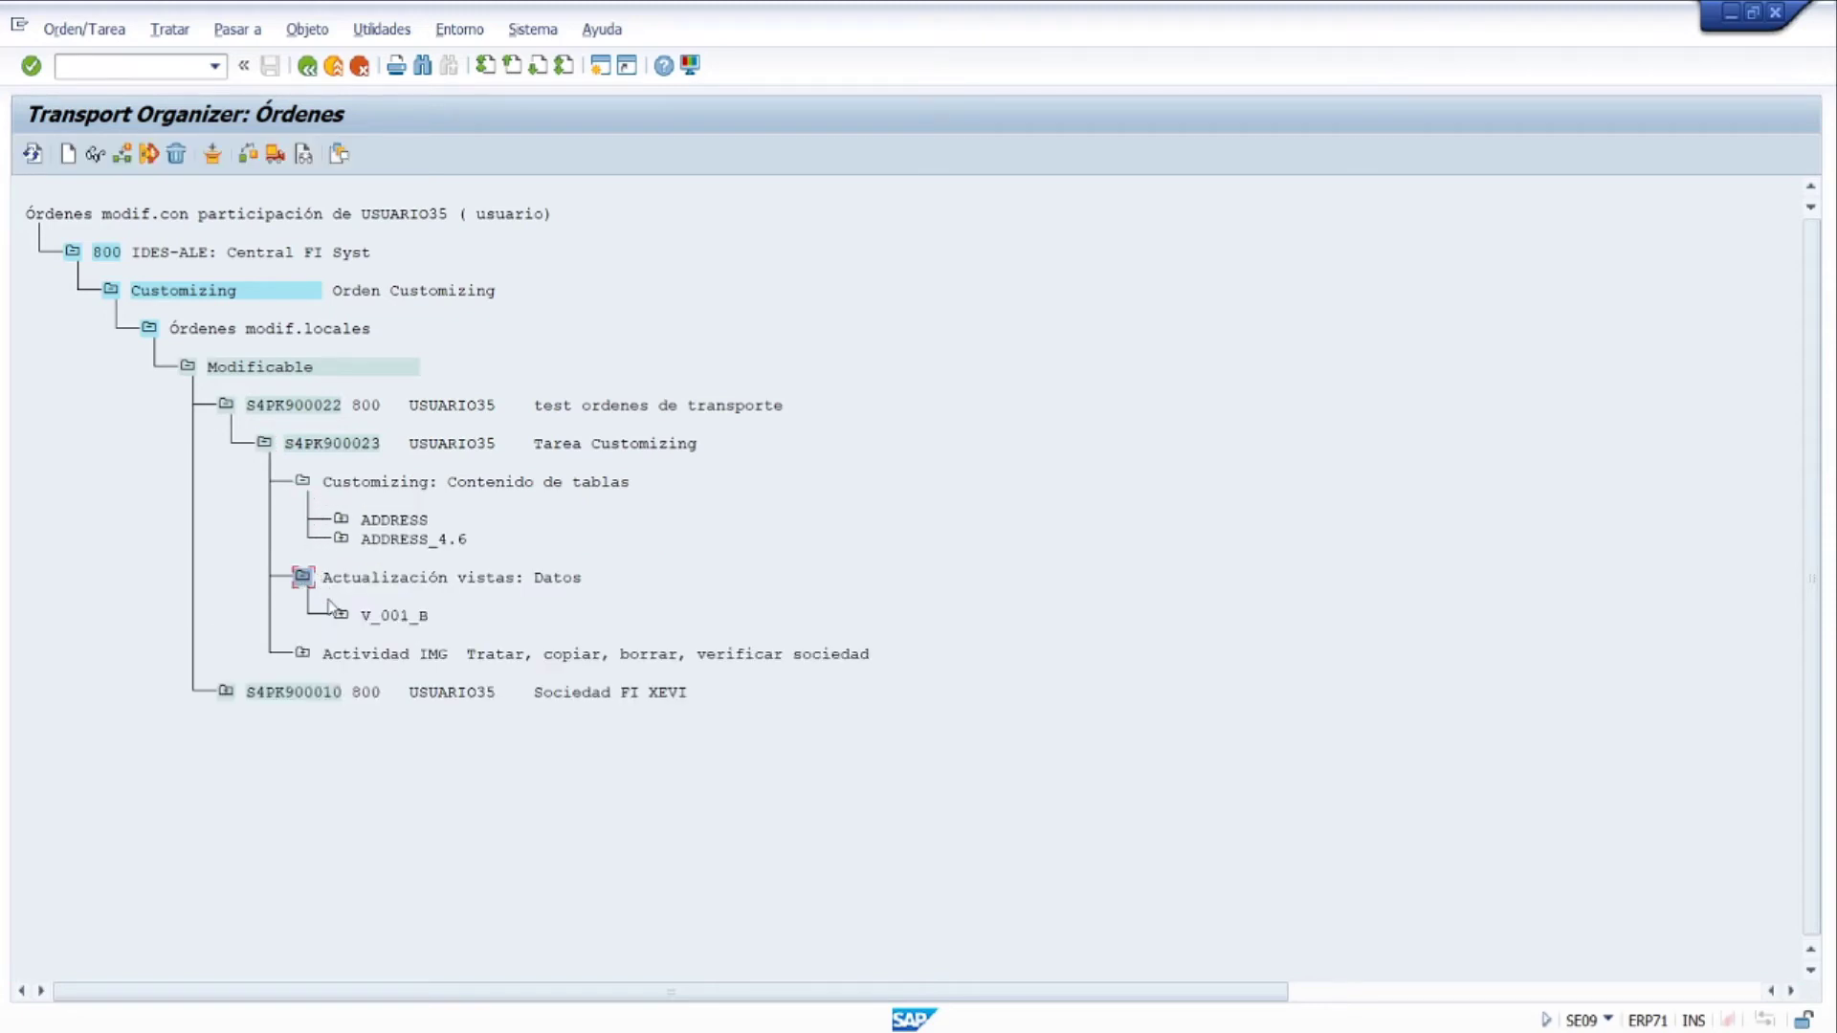
{"action": "left_click", "coordinate": [303, 654]}
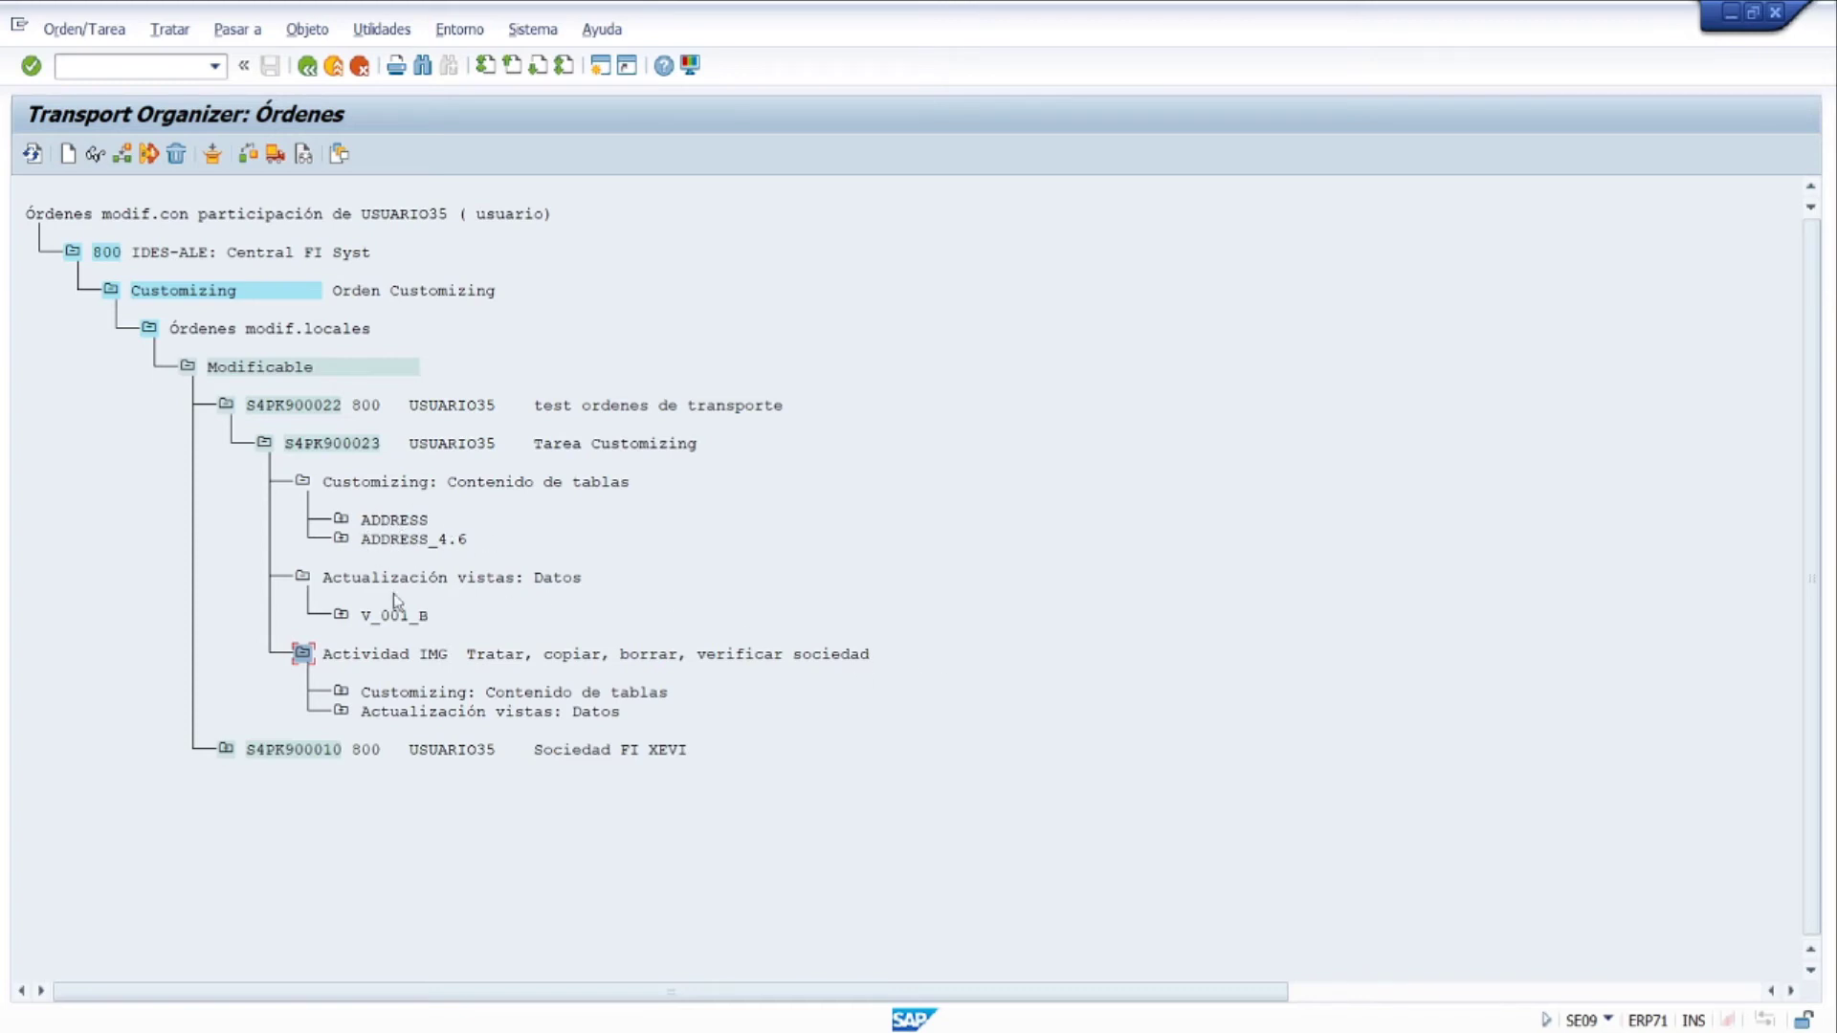
{"action": "left_click", "coordinate": [348, 619]}
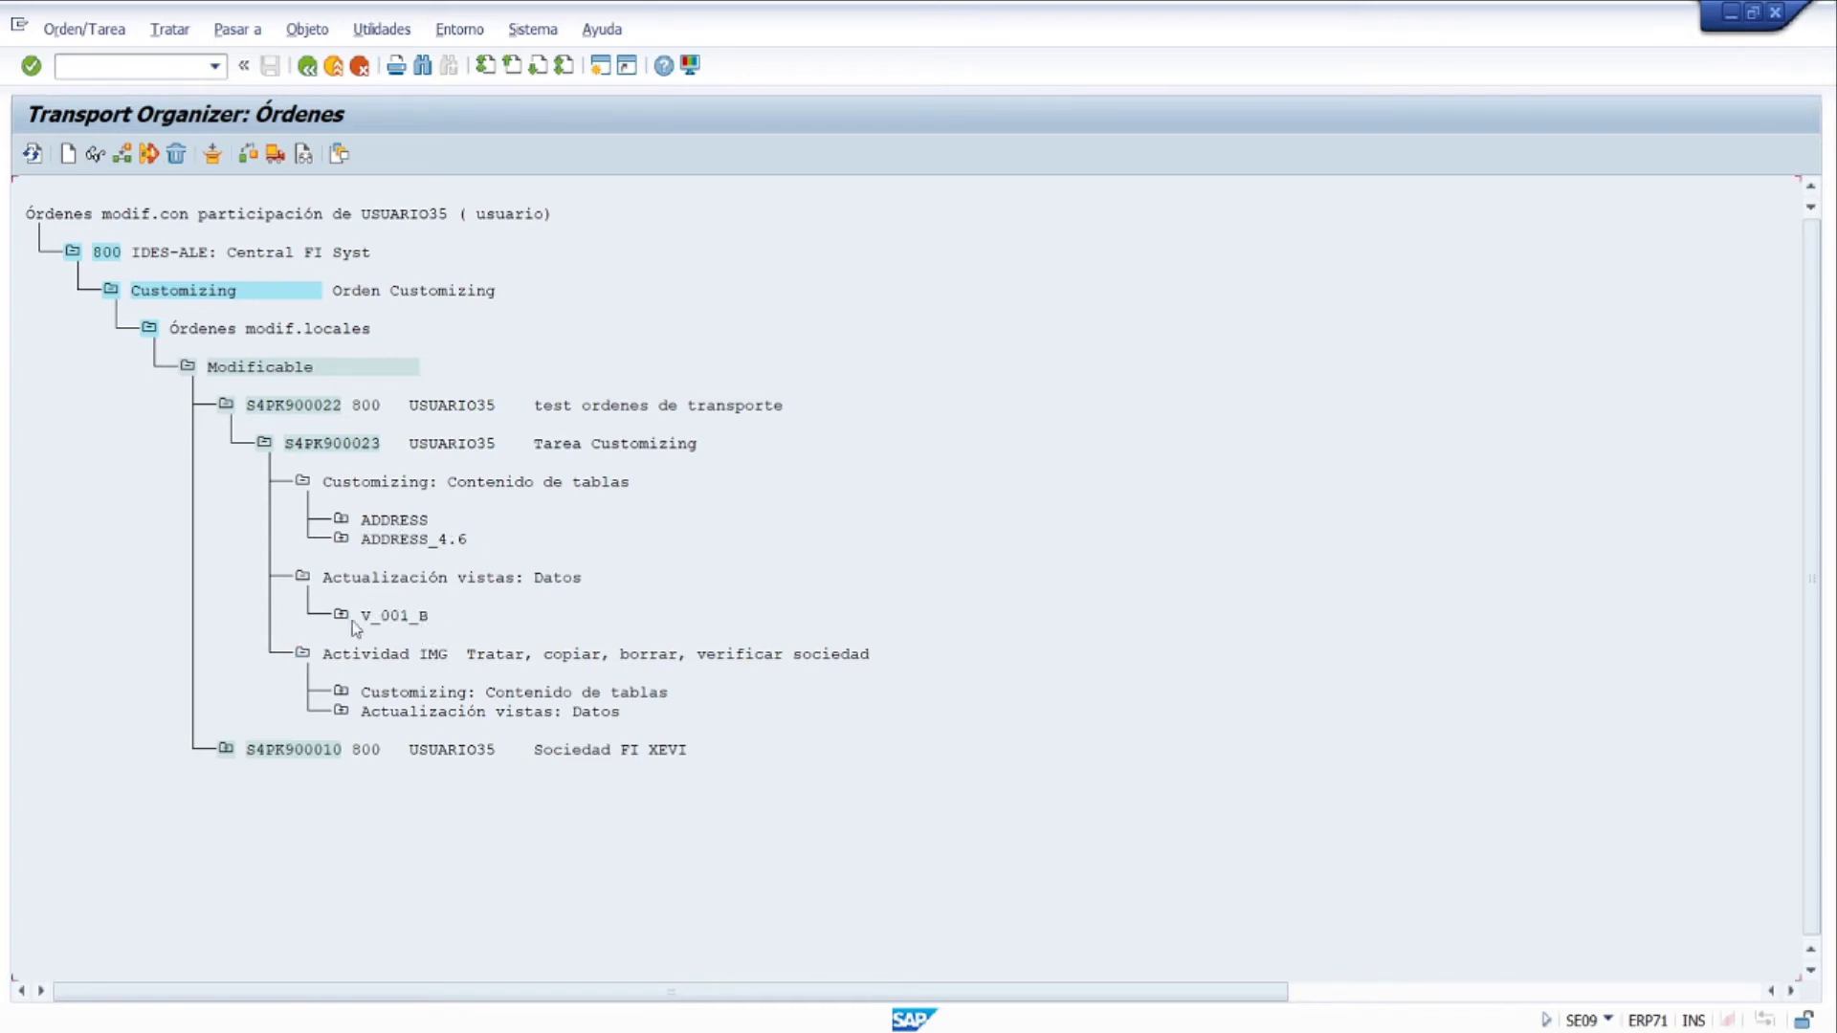